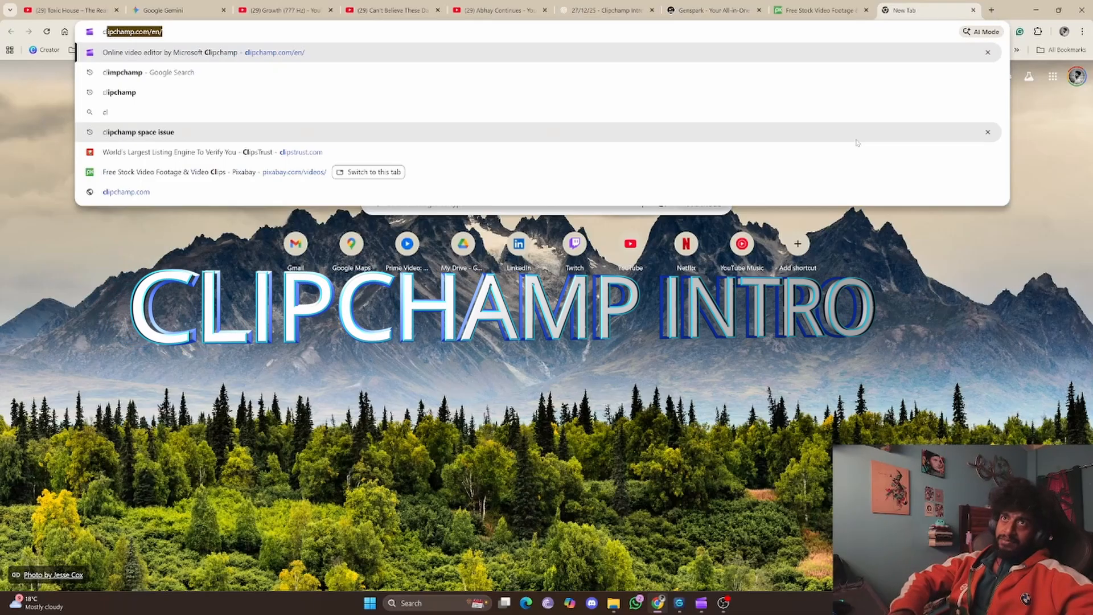
Open the Clipchamp website at clipchamp.com/en and go to its sign-in page for trying it free
key(Return)
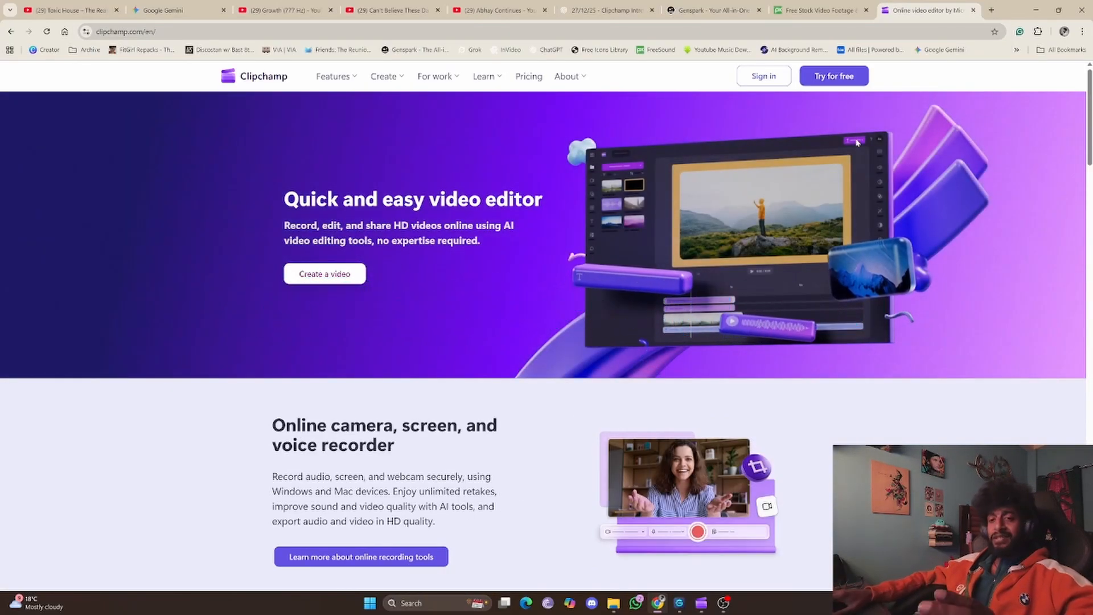
click(834, 74)
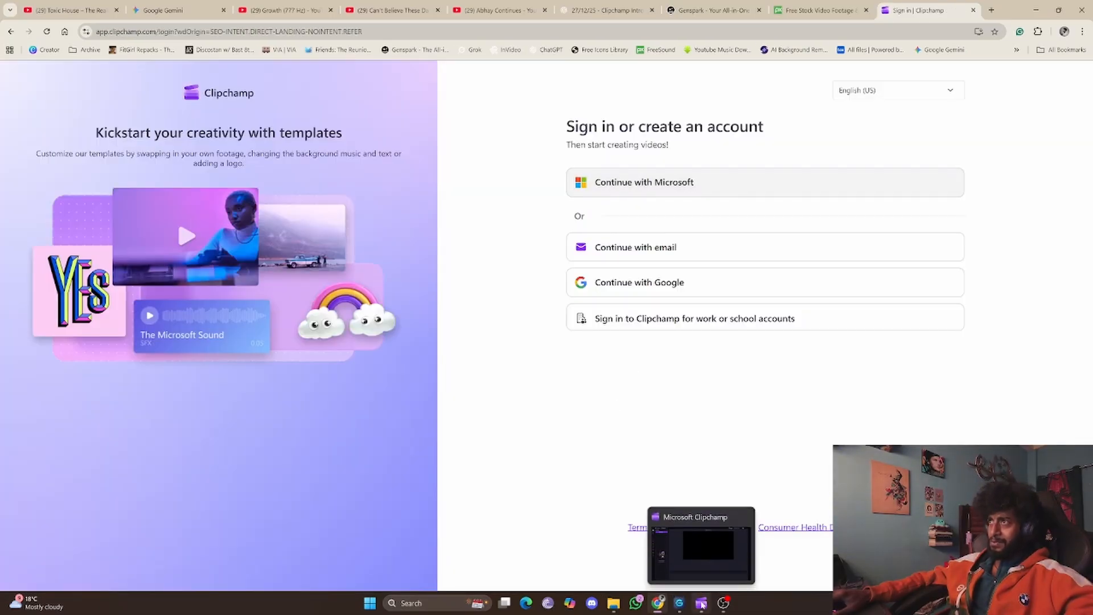
Switch to the Microsoft Clipchamp desktop app and start a new untitled video project
click(702, 603)
click(48, 17)
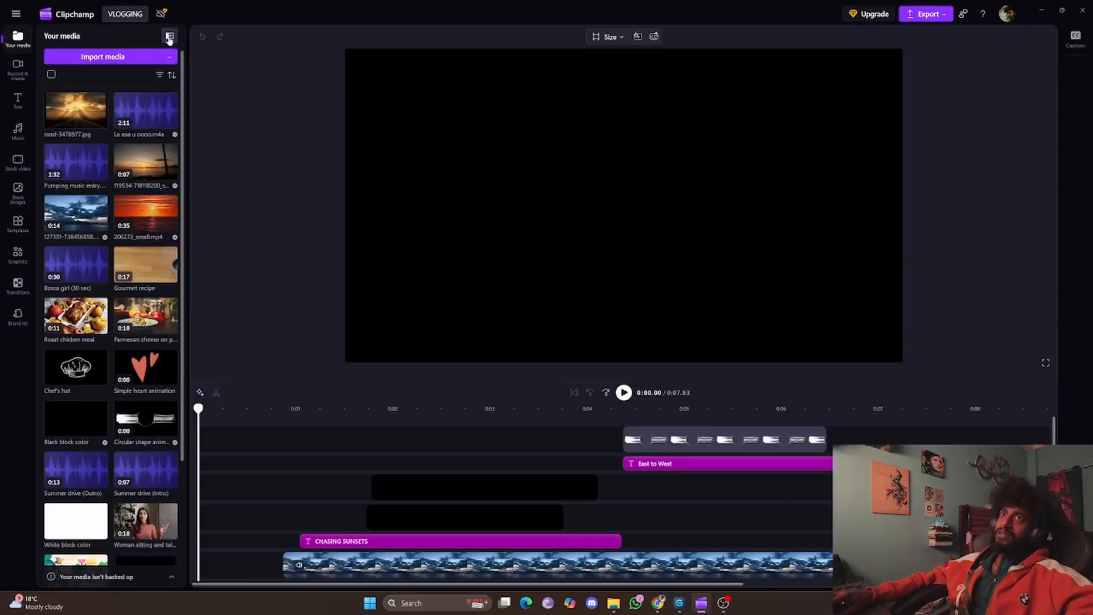
click(168, 36)
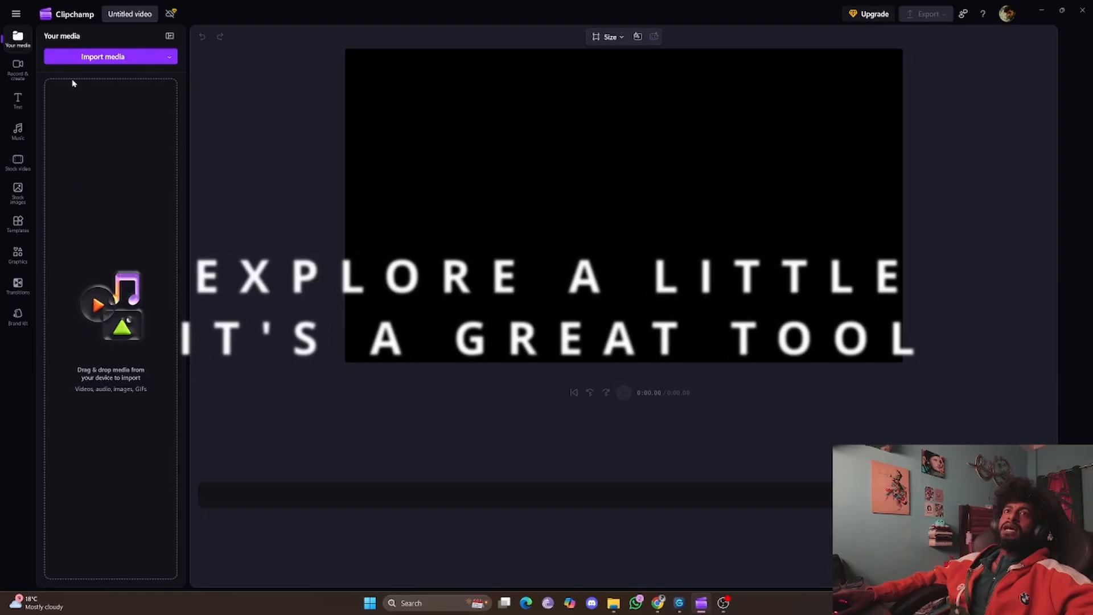
Browse the text, music and template libraries and add the intro template "YouTube cooking intro - cooking with love" to the timeline
click(18, 101)
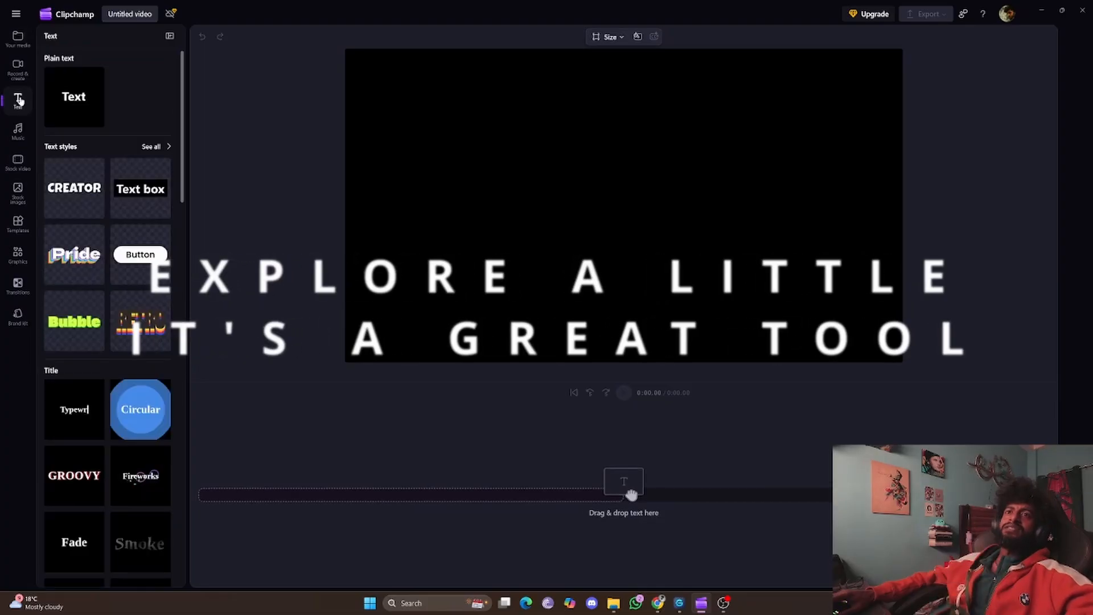
click(18, 137)
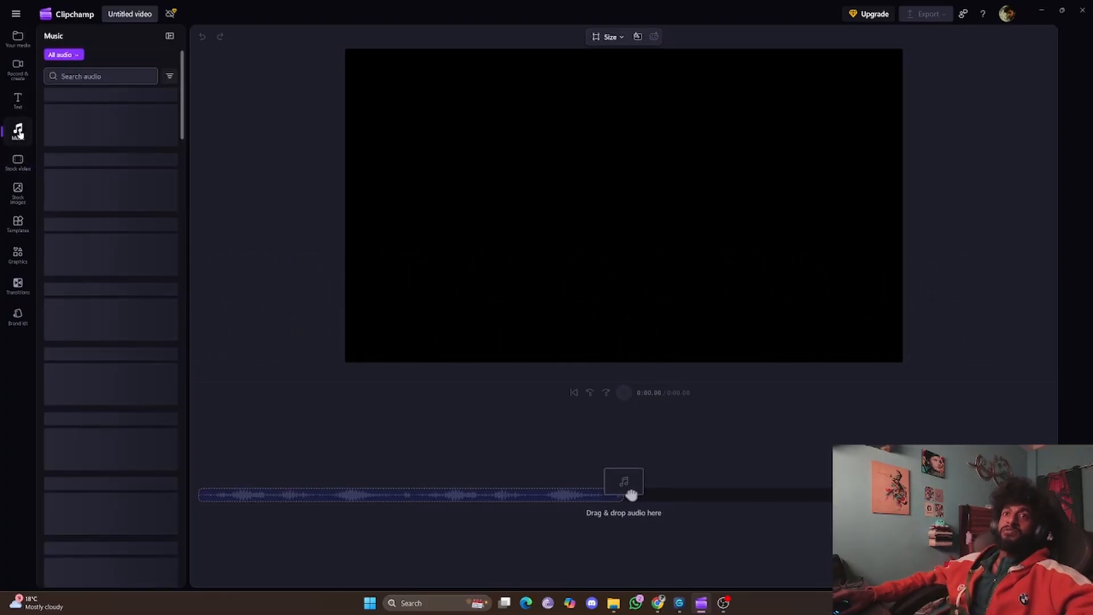
click(21, 223)
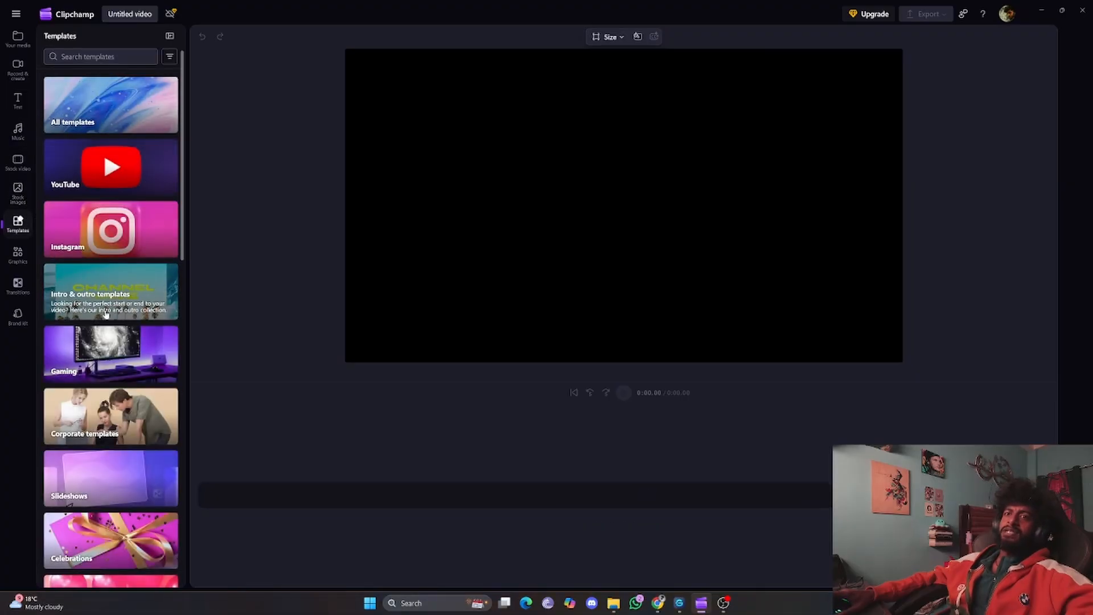
click(114, 295)
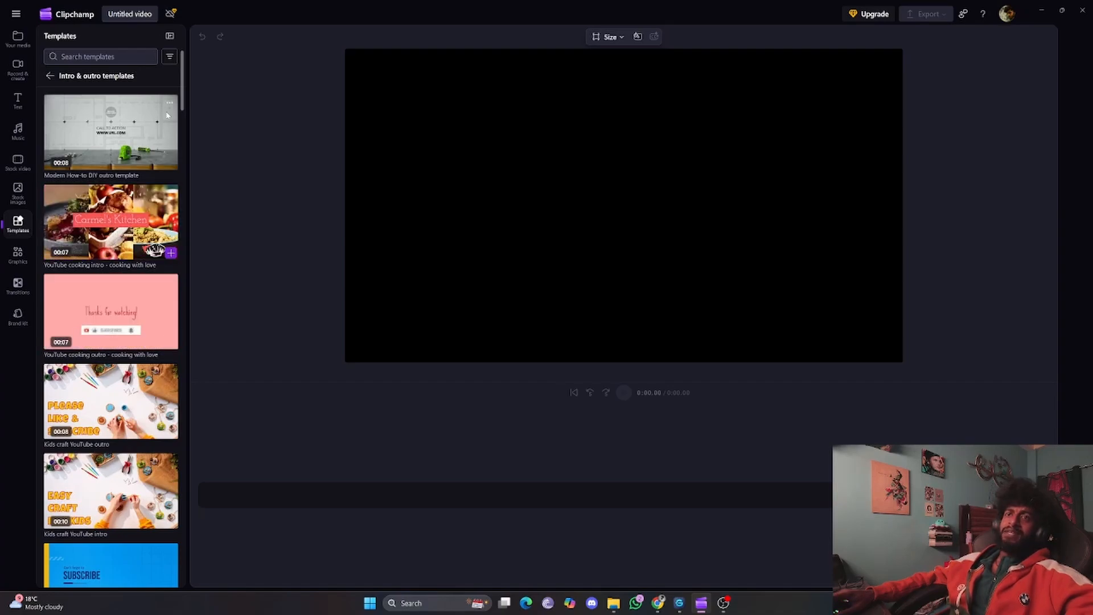
drag(183, 82, 182, 116)
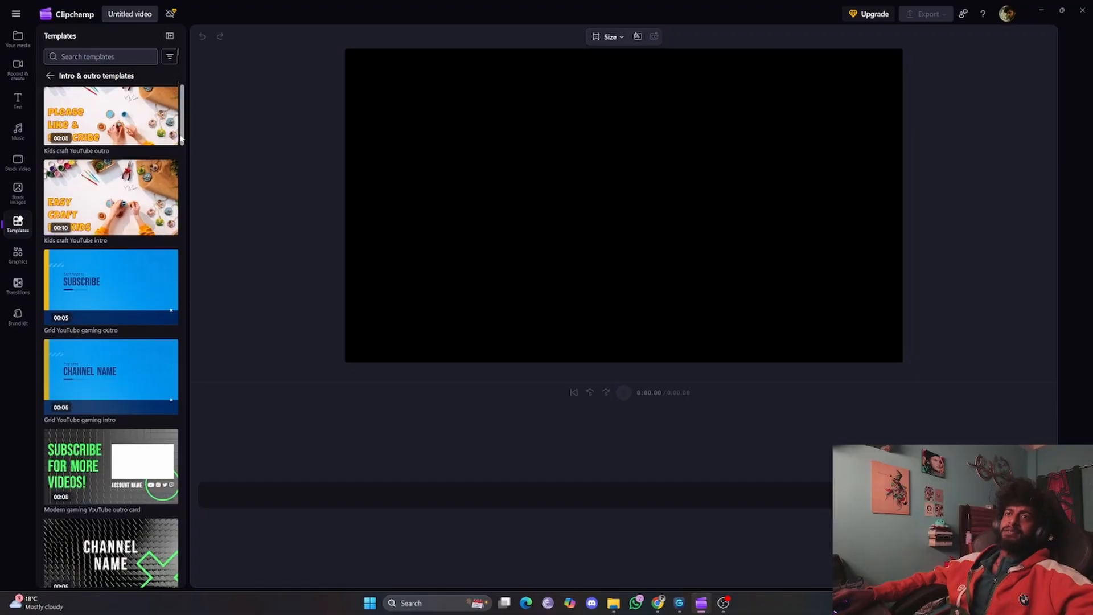
drag(181, 138, 181, 103)
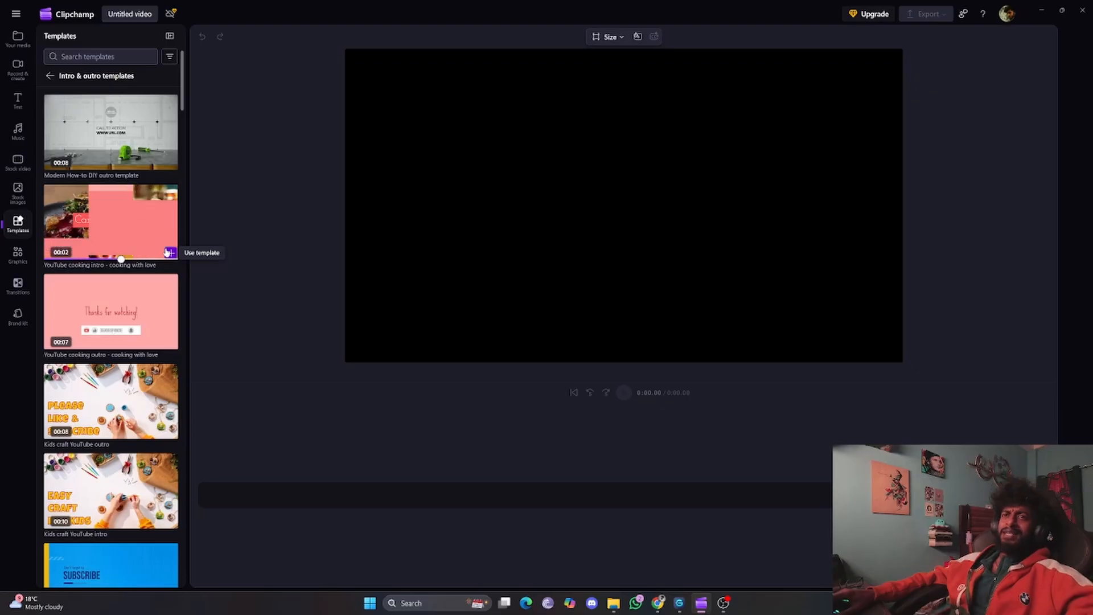
click(167, 252)
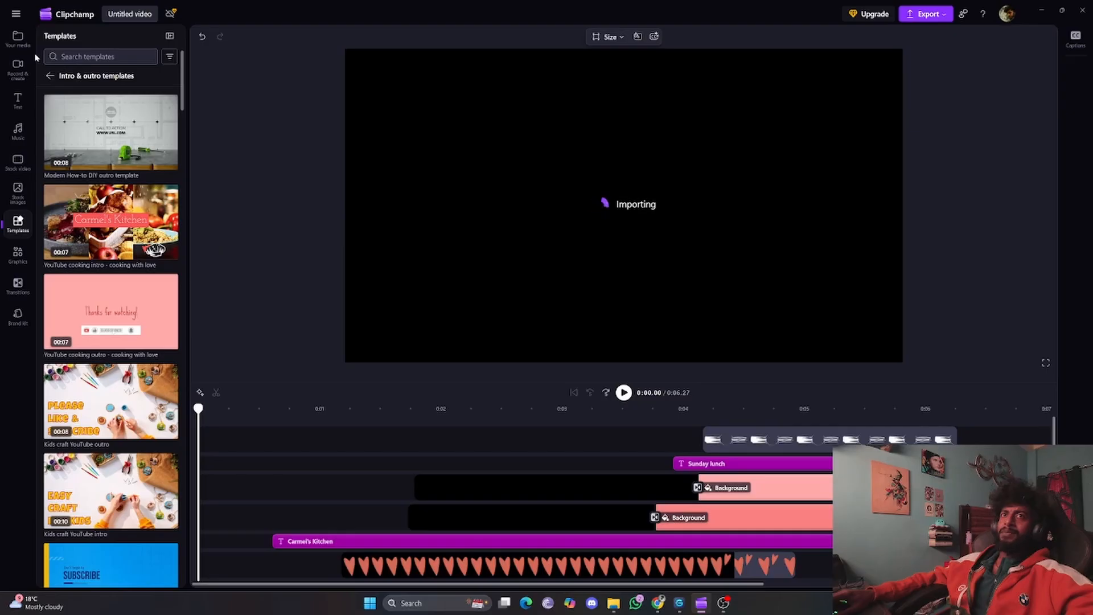
Delete the Bossa girl audio track and the two pink background clips at the start of the lowest tracks
click(18, 38)
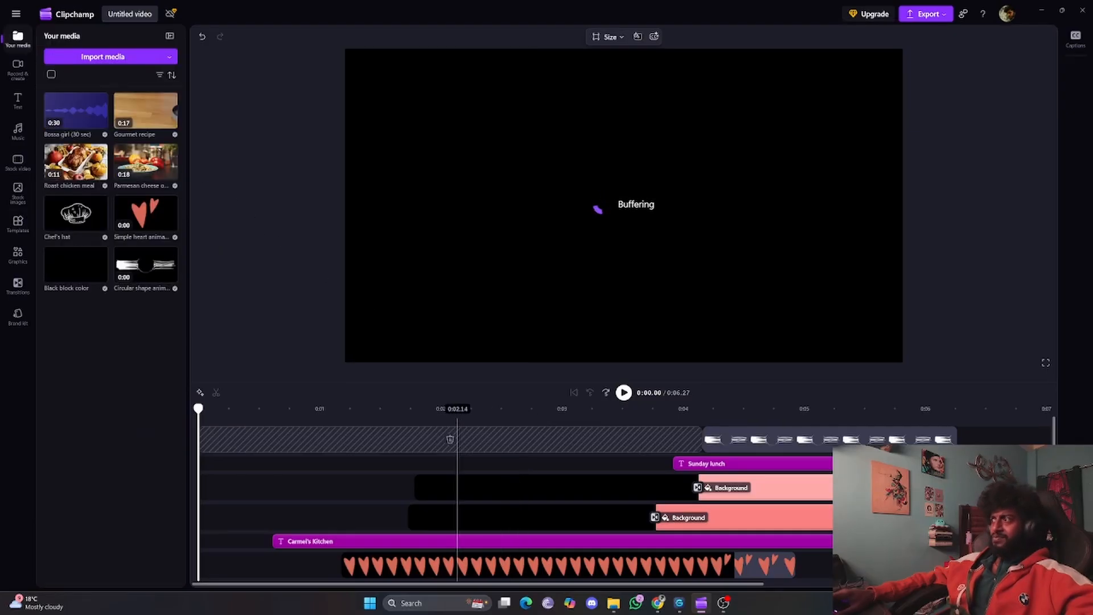
drag(1054, 434, 1054, 529)
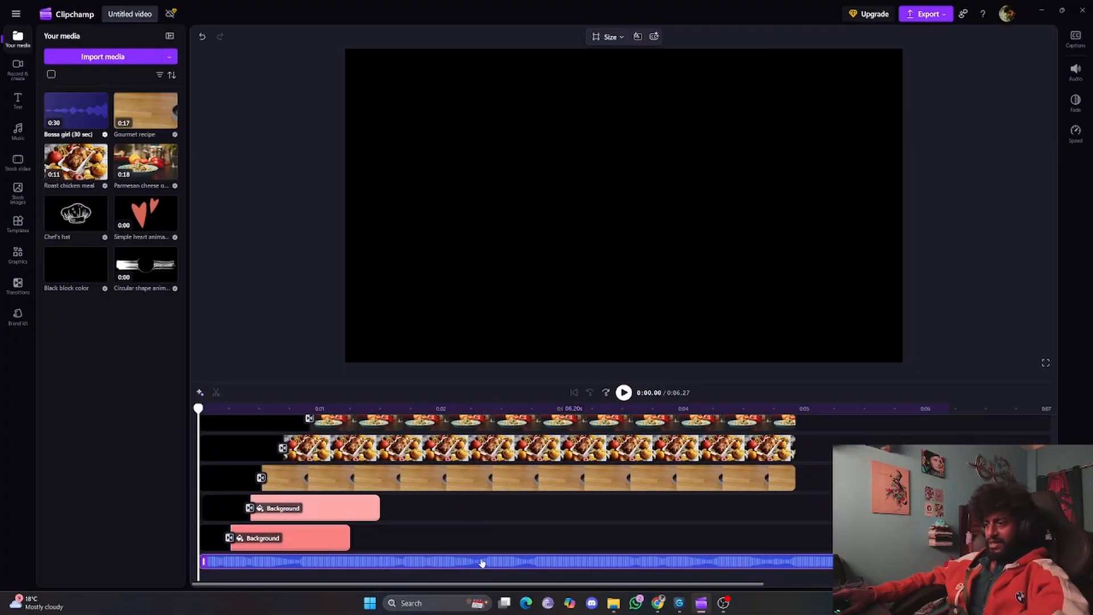
scroll(469, 562, up, 1)
drag(341, 560, 222, 533)
scroll(321, 535, up, 3)
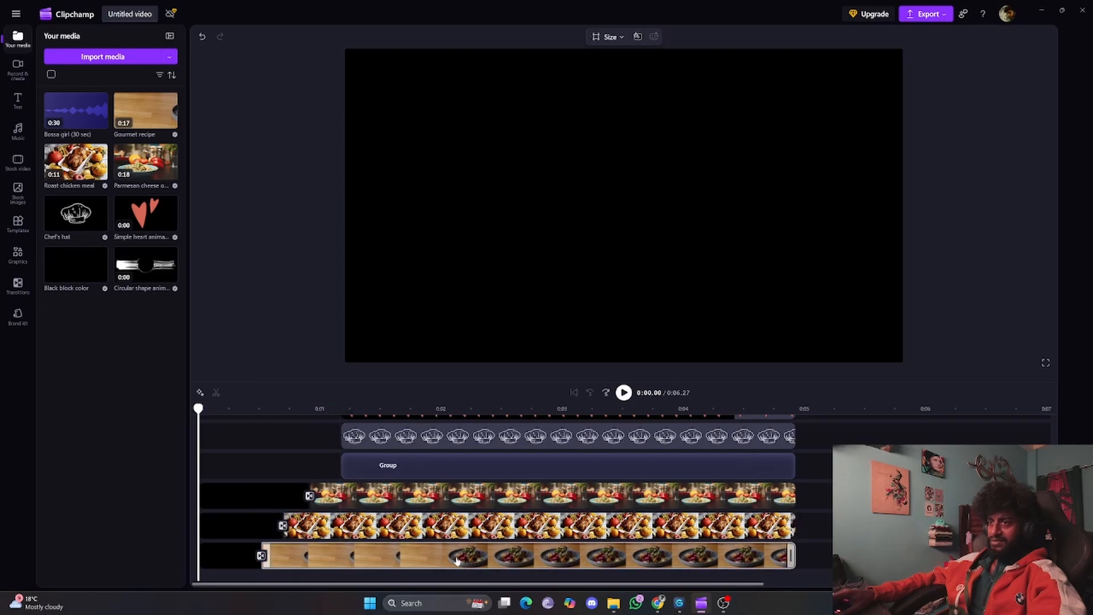
Delete the black clips with transitions in front of the three food video clips
click(250, 554)
drag(247, 555, 271, 503)
key(Delete)
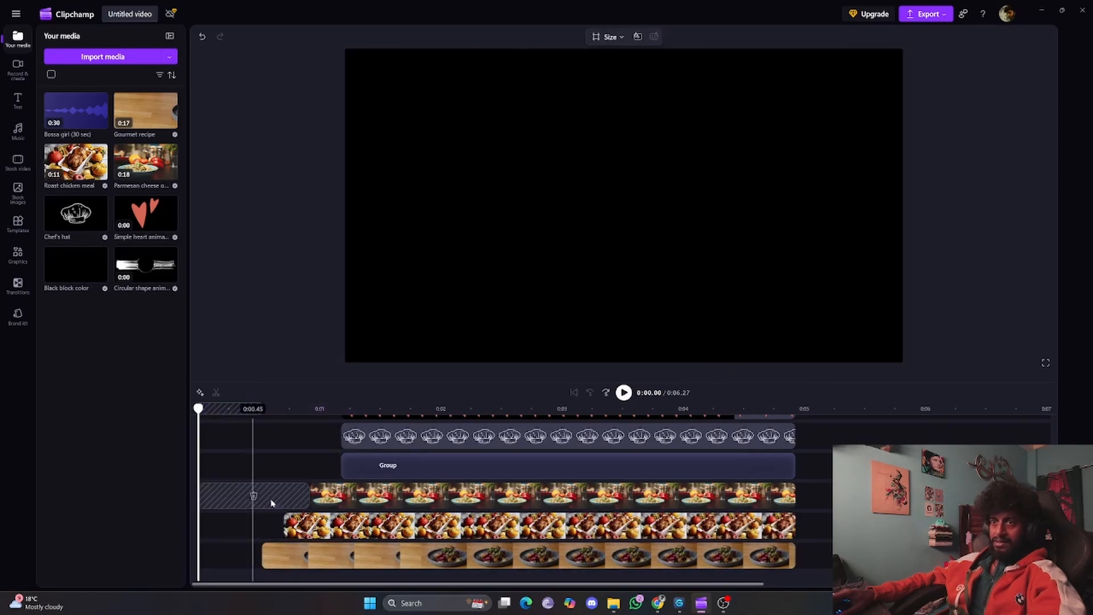
Delete the grouped item and the simple heart animation from the timeline
click(441, 475)
click(443, 474)
key(Delete)
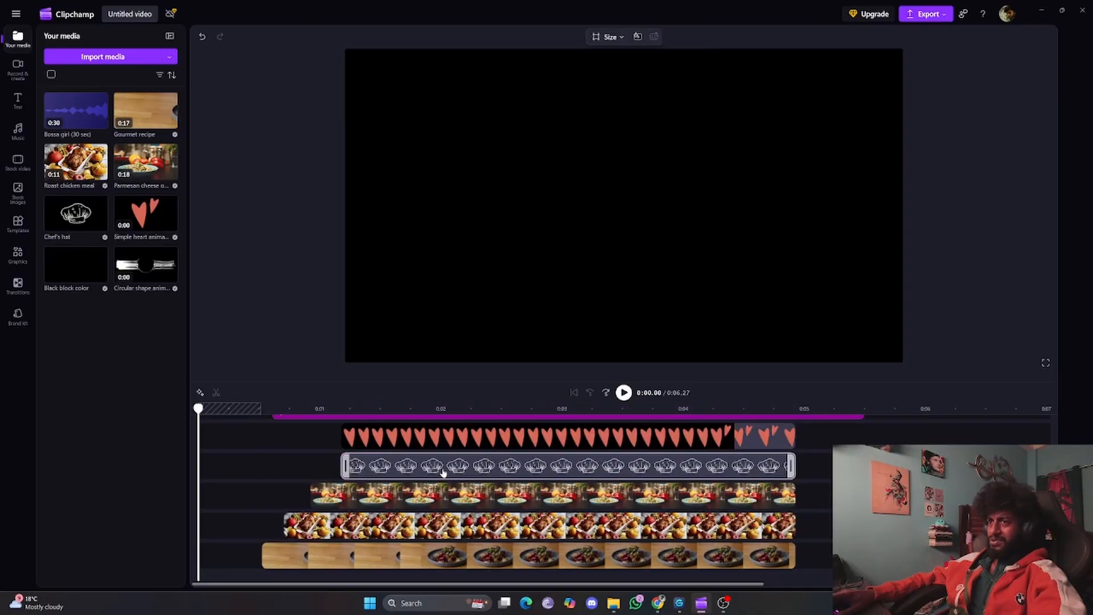
click(428, 437)
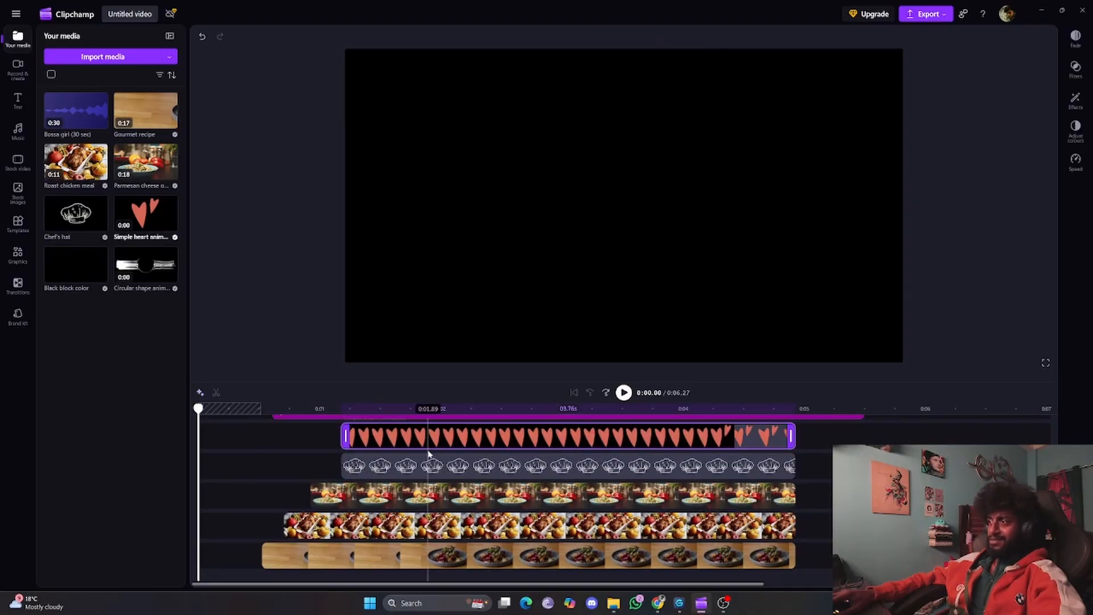
key(Delete)
Delete the chef's hat graphic and trim the "Carmel's Kitchen" title to 4.23 s, ending level with the food clips
click(433, 486)
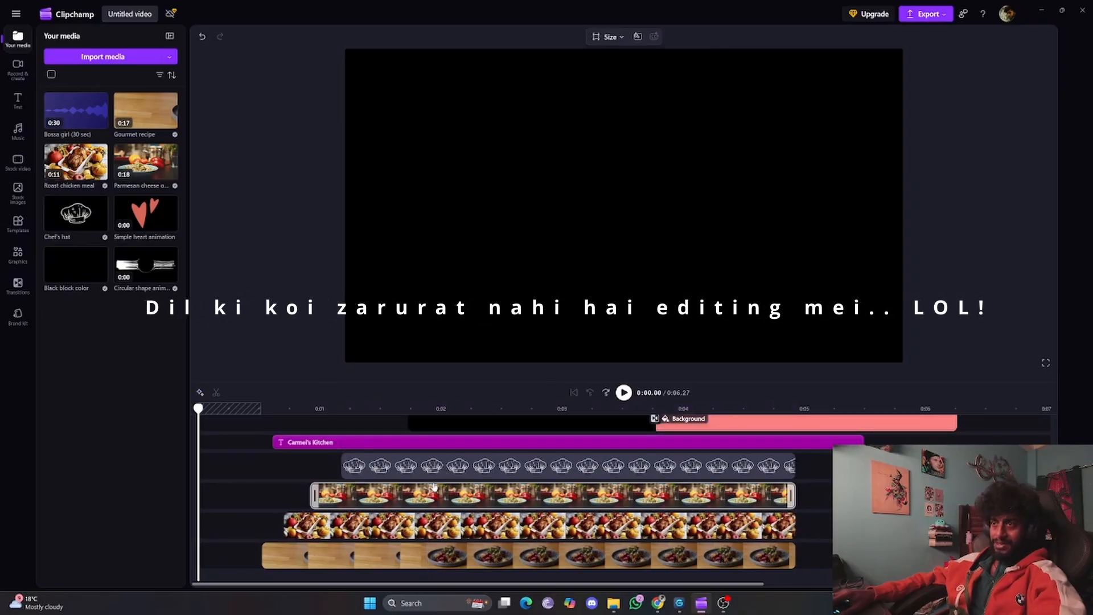
click(438, 467)
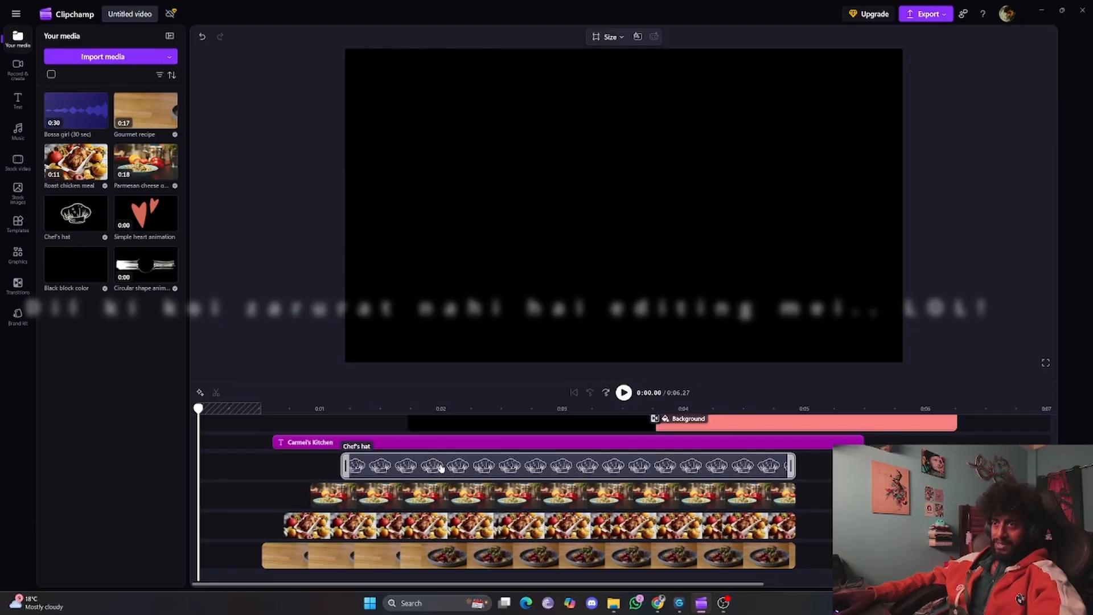
click(441, 468)
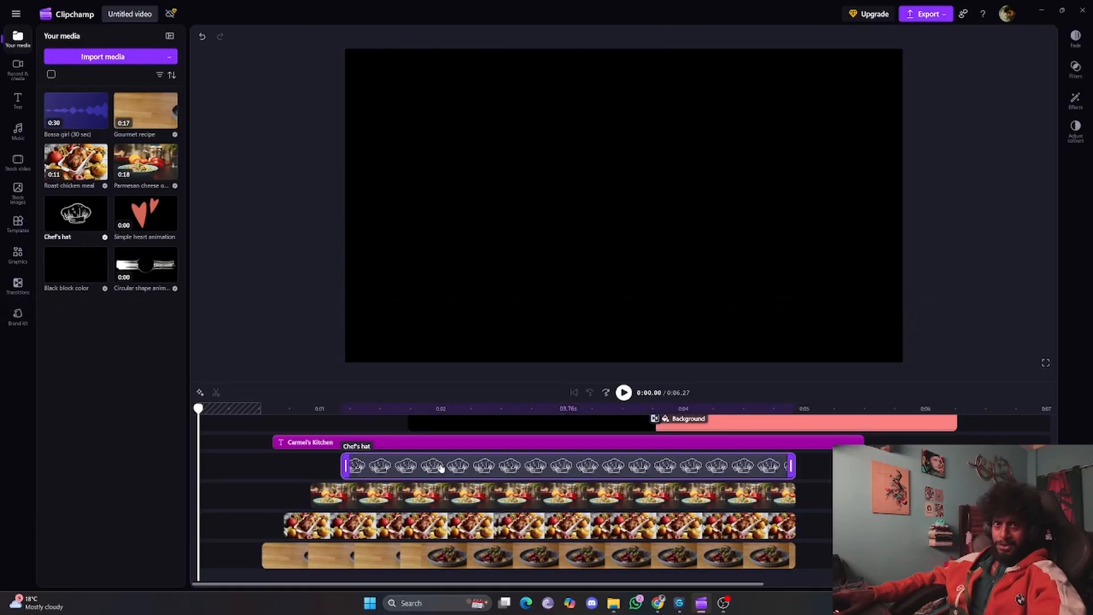
key(Delete)
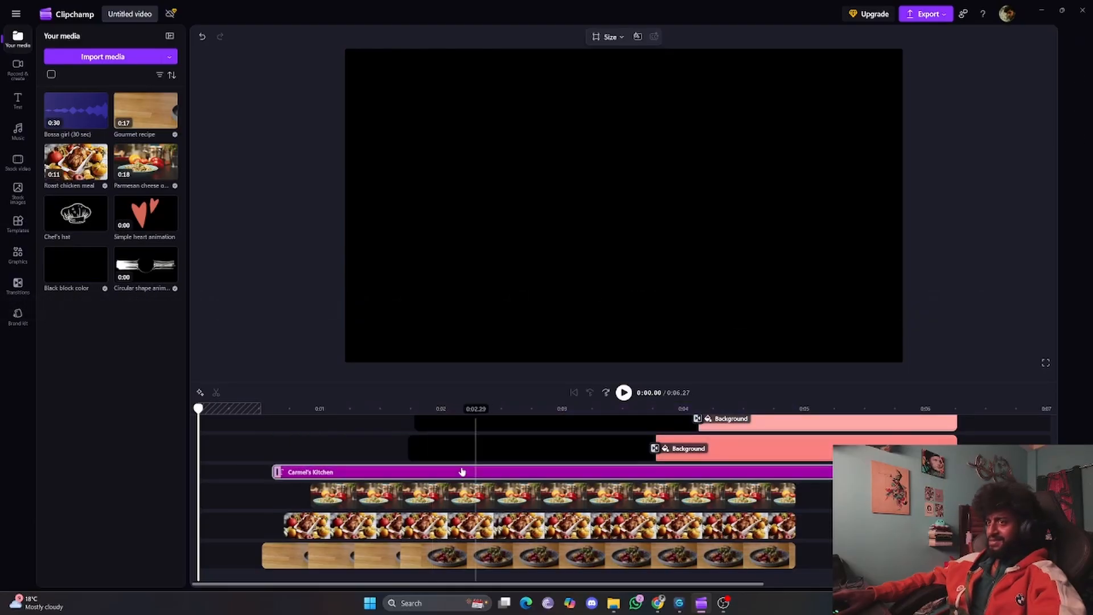
mouse_move(457, 475)
mouse_down()
mouse_move(484, 475)
mouse_move(460, 474)
mouse_up()
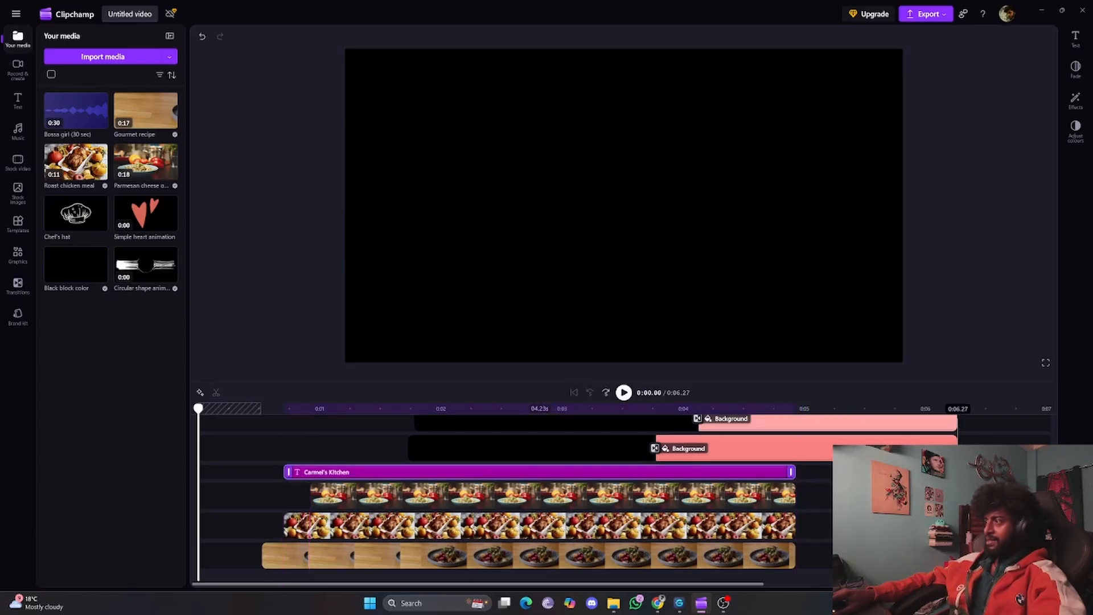
Delete the remaining pink background clips and their black lead-in clips between the two title tracks
scroll(957, 490, up, 1)
drag(971, 451, 568, 486)
key(Delete)
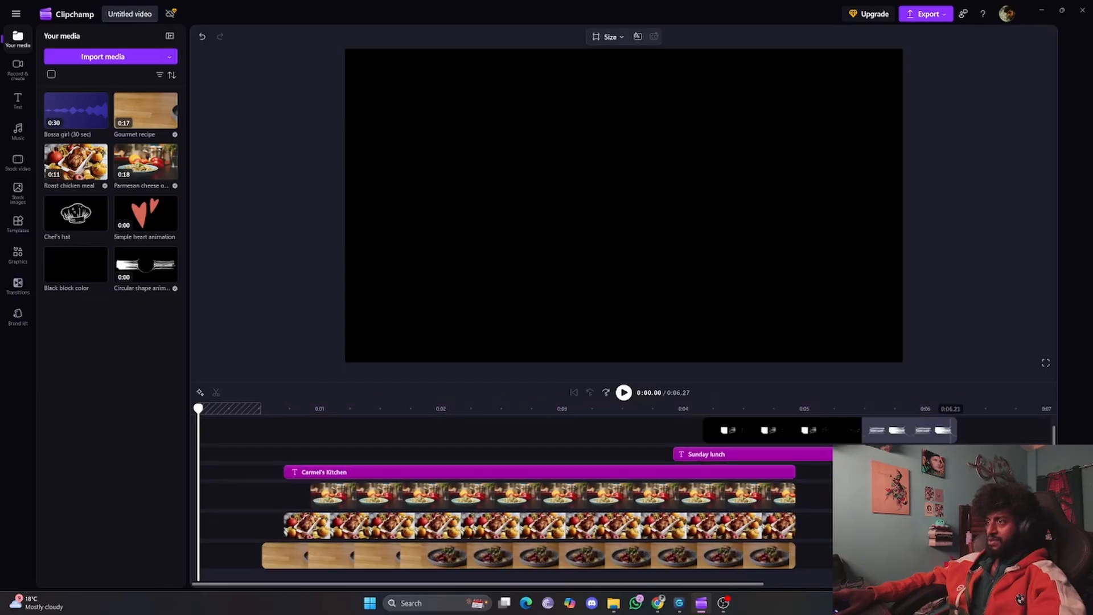
scroll(957, 432, up, 1)
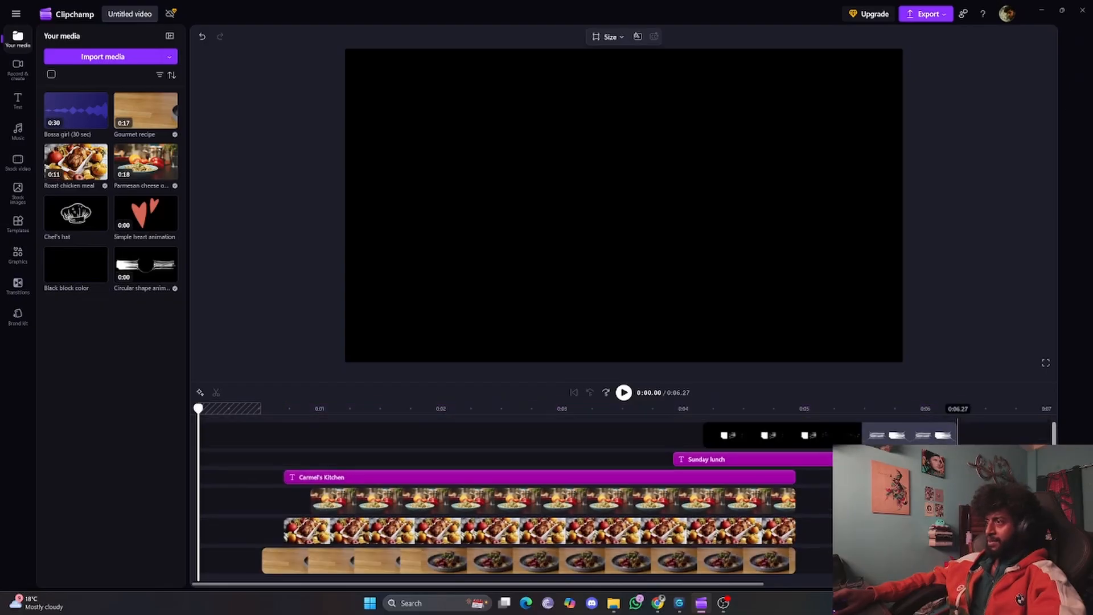
click(774, 482)
scroll(958, 436, down, 1)
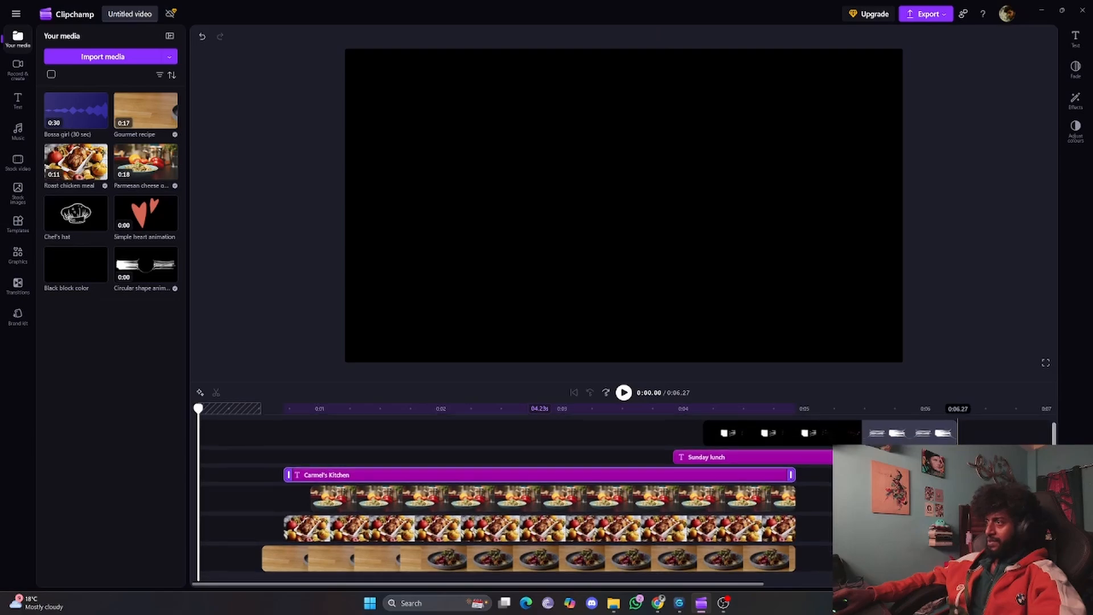
click(572, 550)
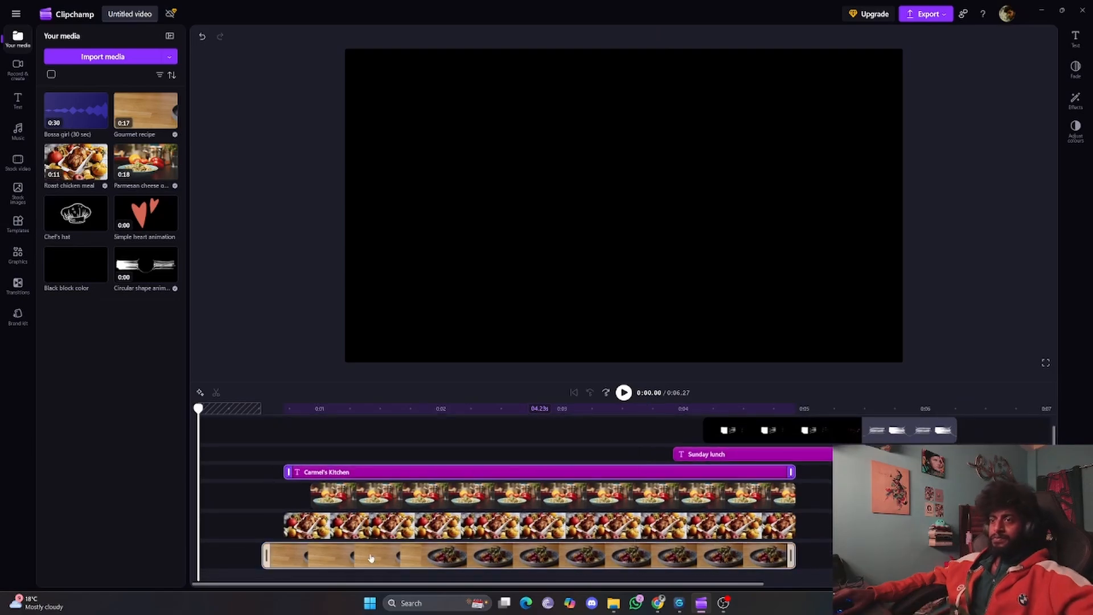
click(107, 57)
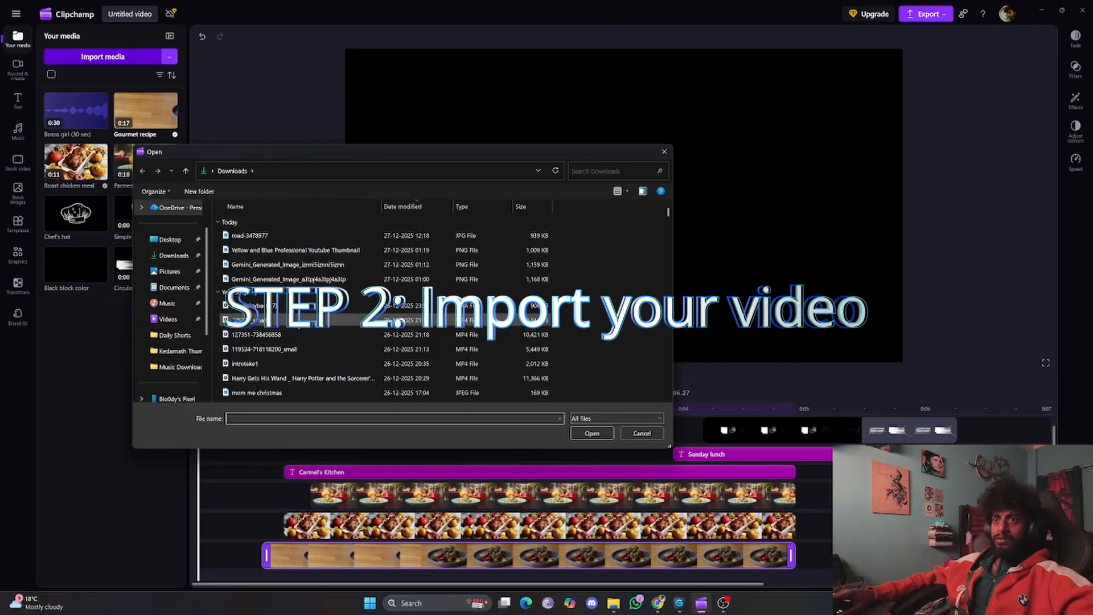
click(301, 320)
ctrl+click(296, 334)
ctrl+click(292, 350)
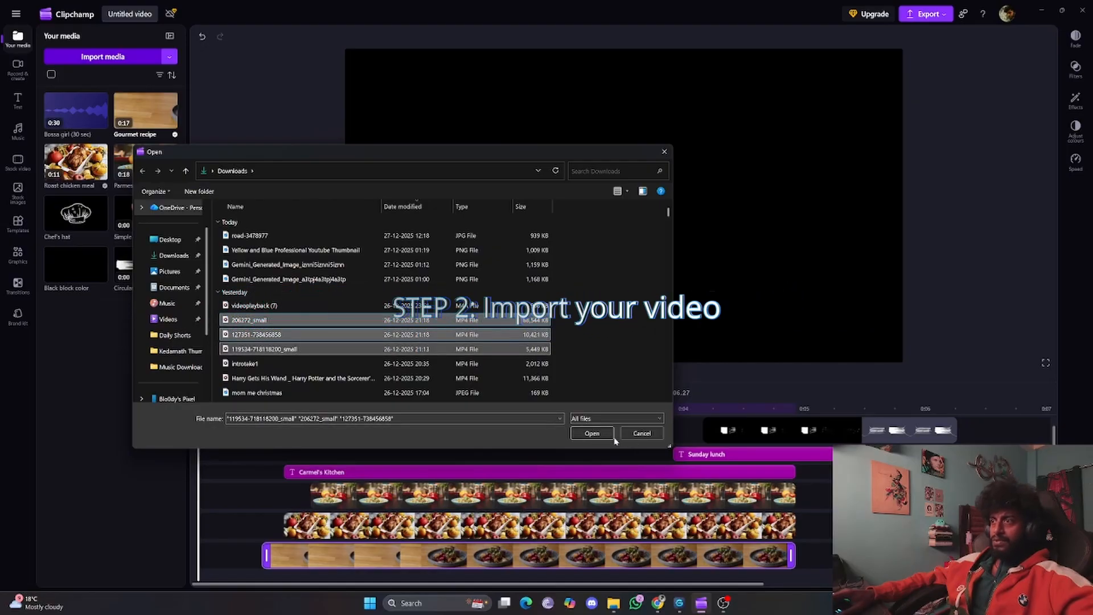
click(592, 434)
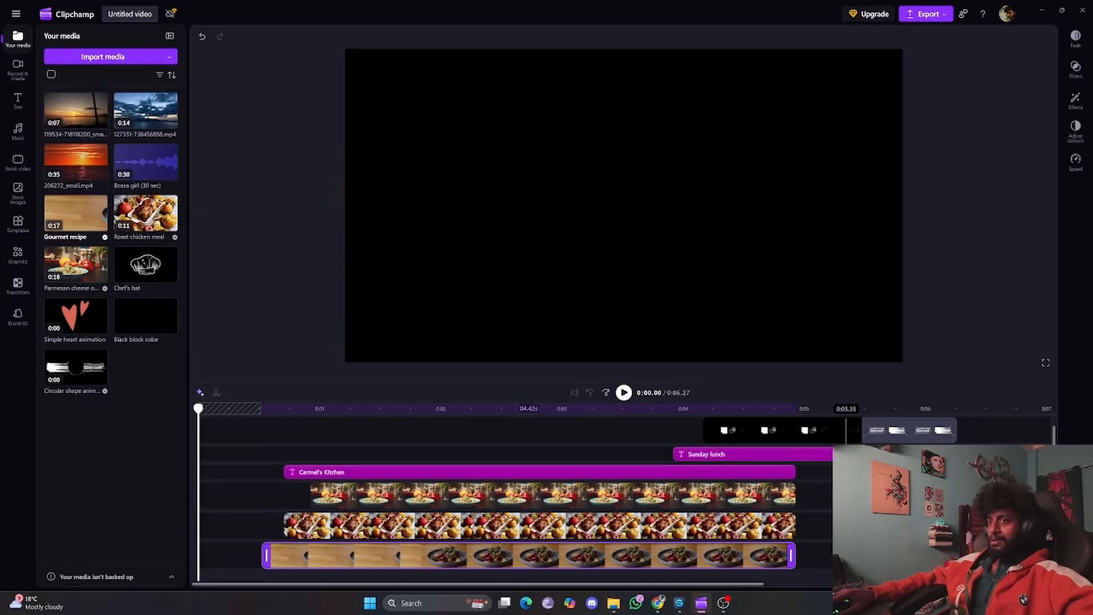
drag(828, 499, 712, 560)
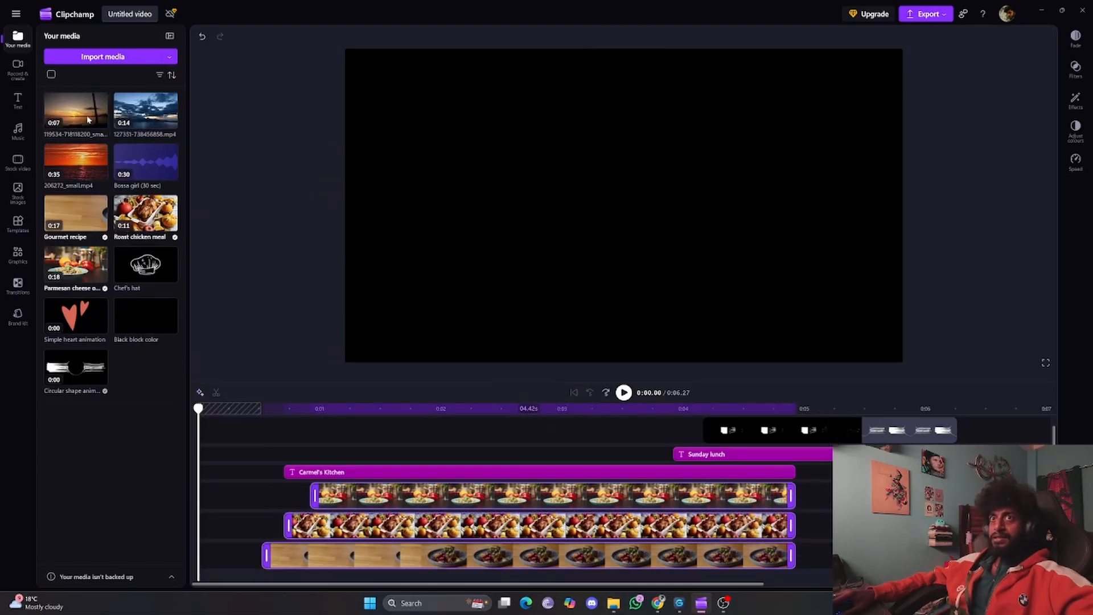
click(76, 173)
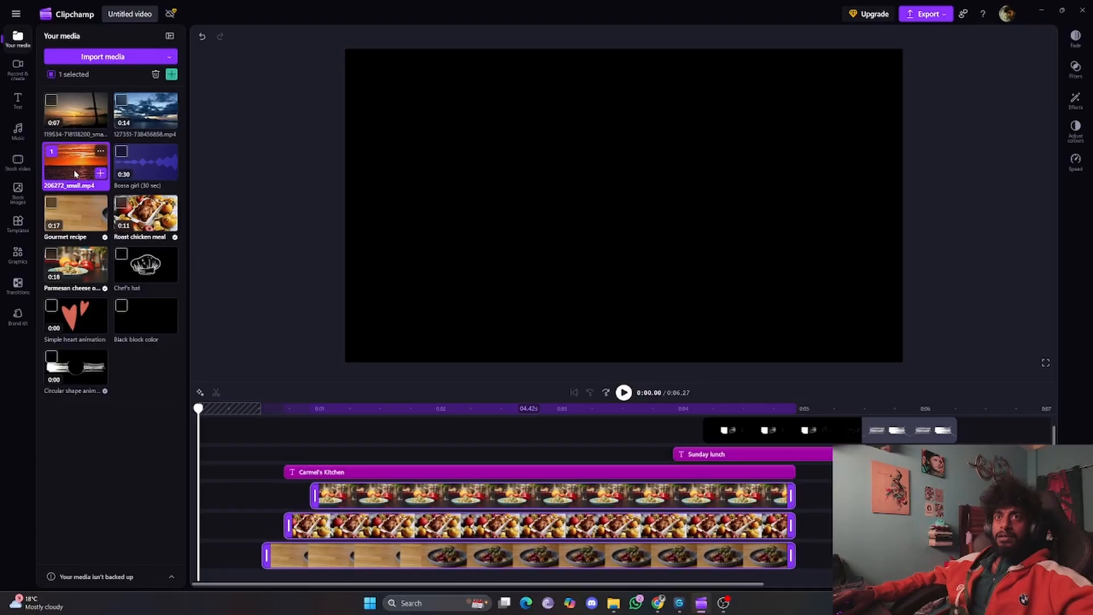
click(152, 387)
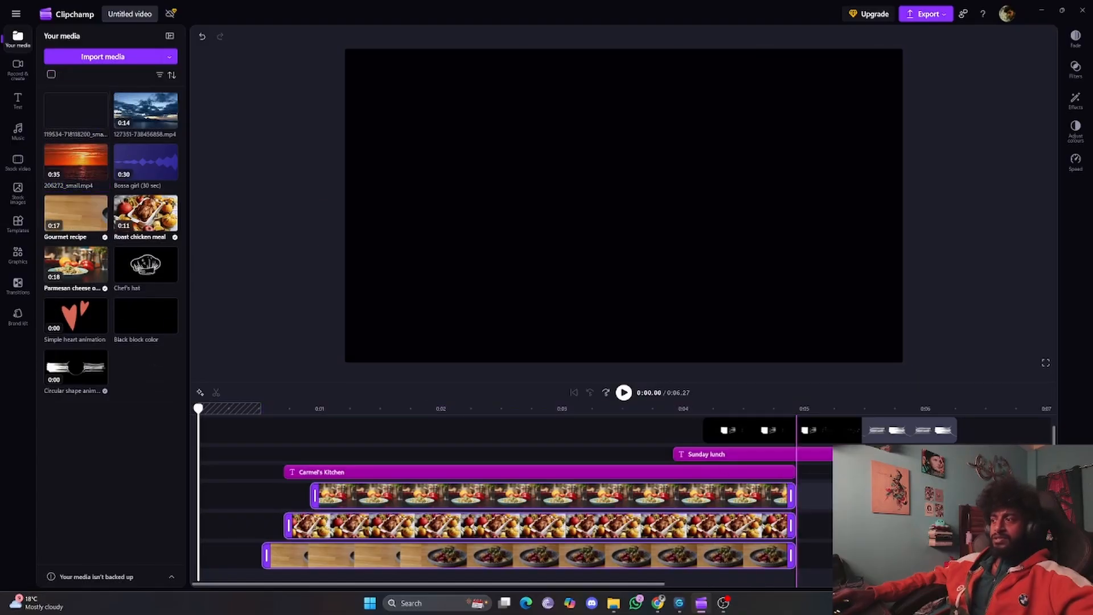
drag(848, 512, 640, 553)
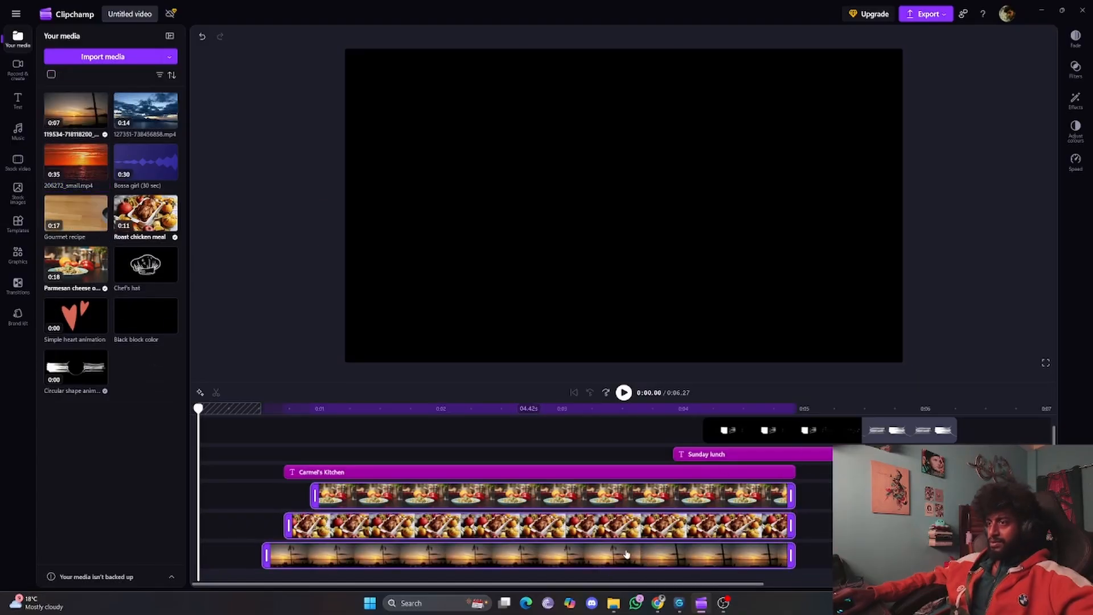
click(820, 501)
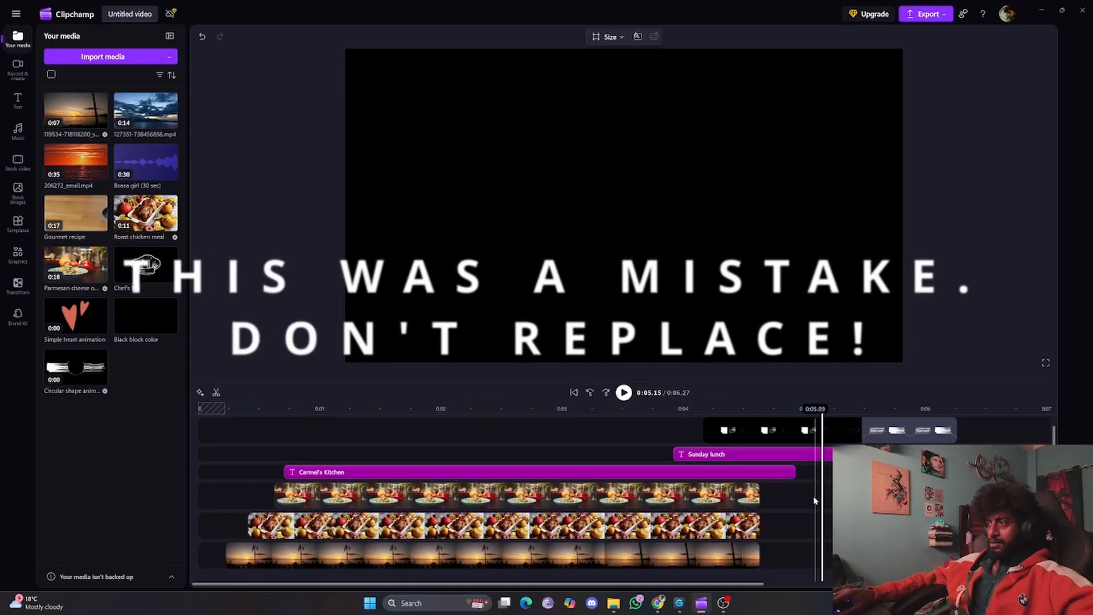
drag(756, 555, 836, 557)
drag(714, 584, 769, 585)
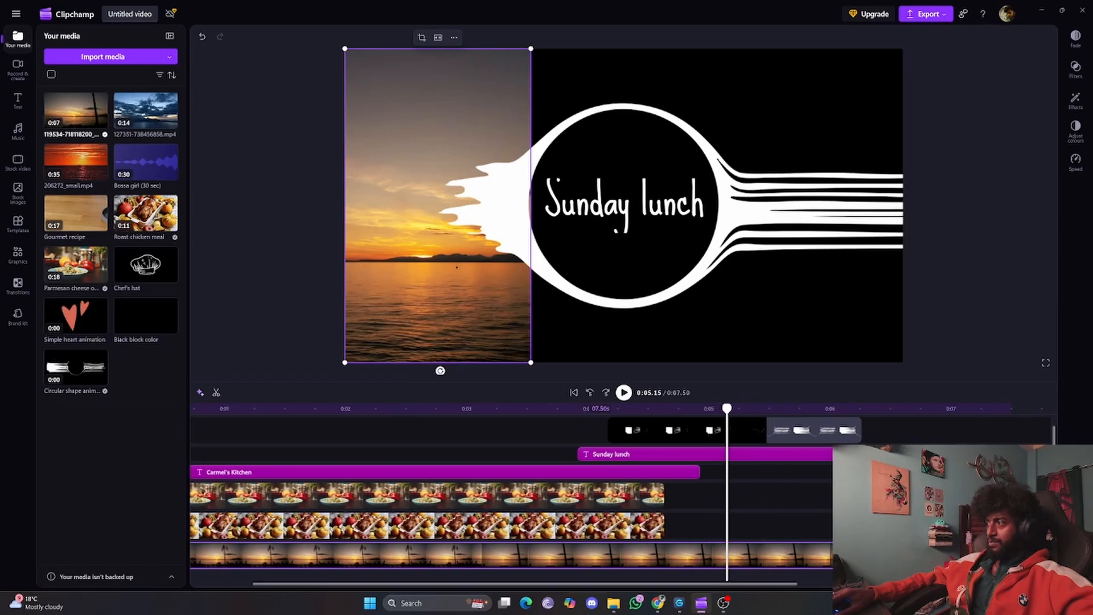
drag(1012, 556, 1031, 555)
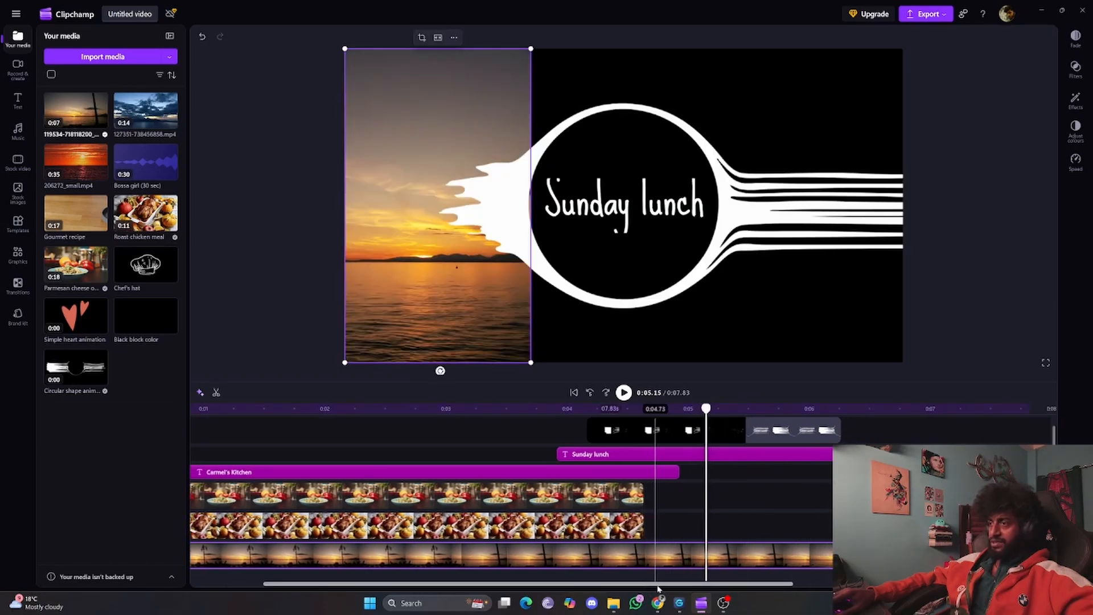
drag(655, 584, 576, 584)
click(383, 532)
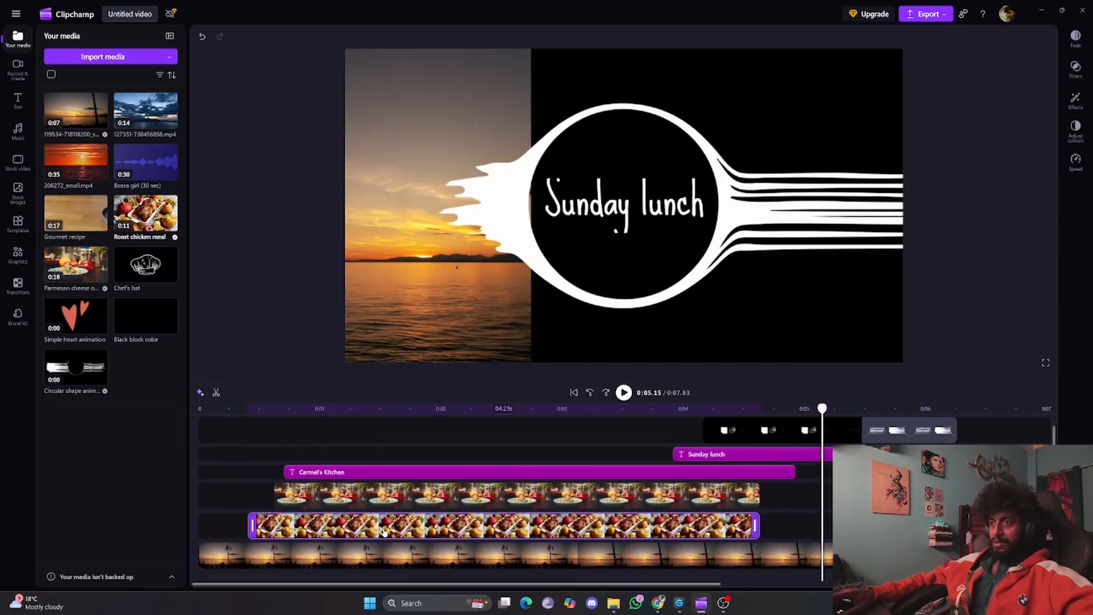
key(Delete)
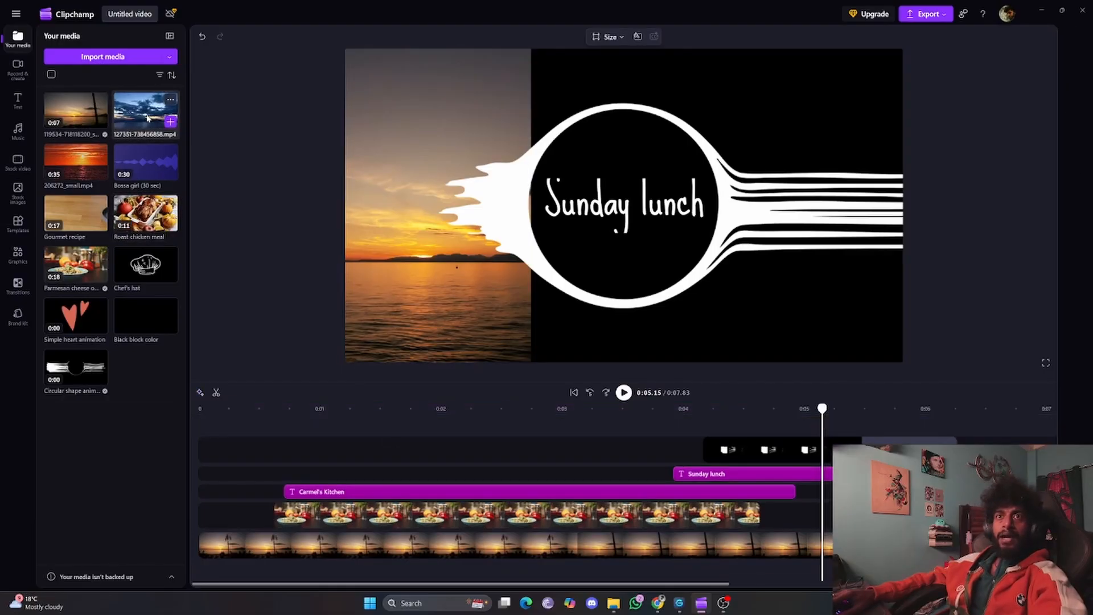
drag(147, 118, 754, 512)
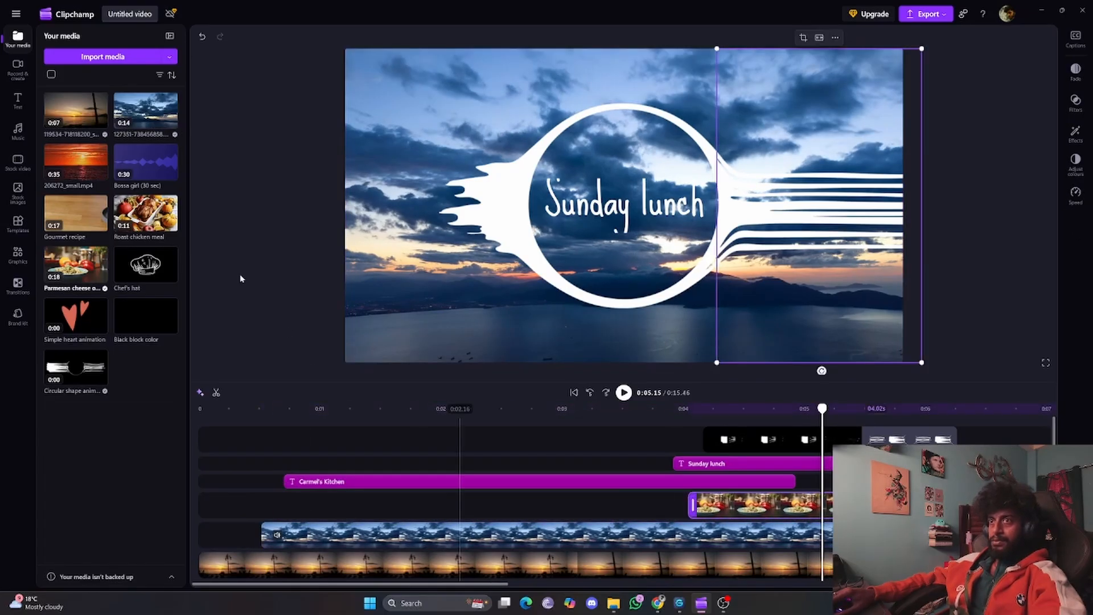
Replace the Parmesan cheese clip with the imported 206272_small.mp4 video and preview the opening of the timeline
key(Delete)
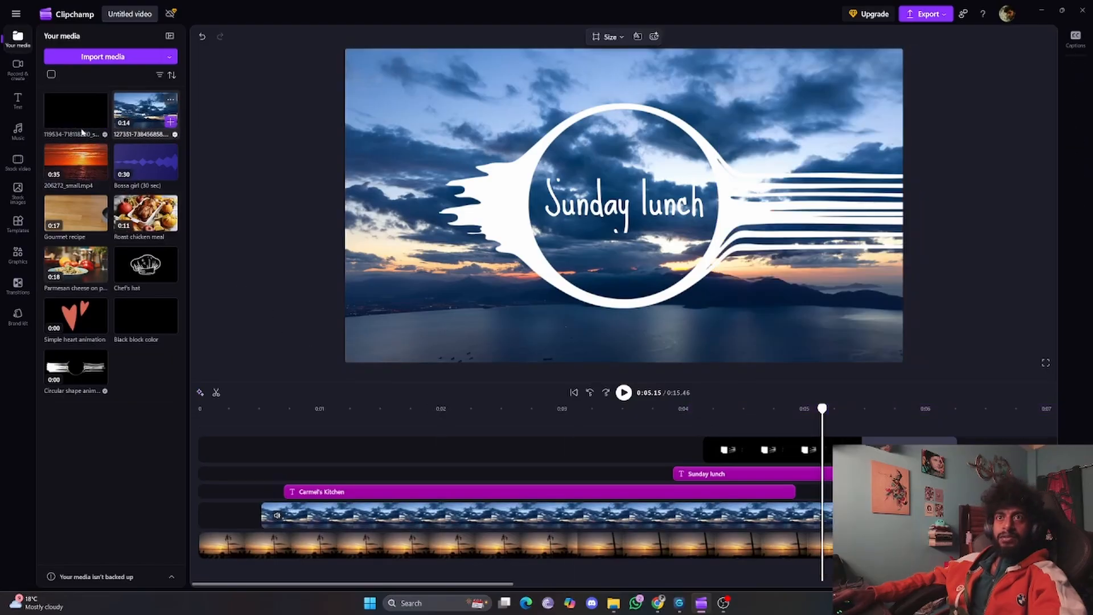
drag(76, 164, 347, 506)
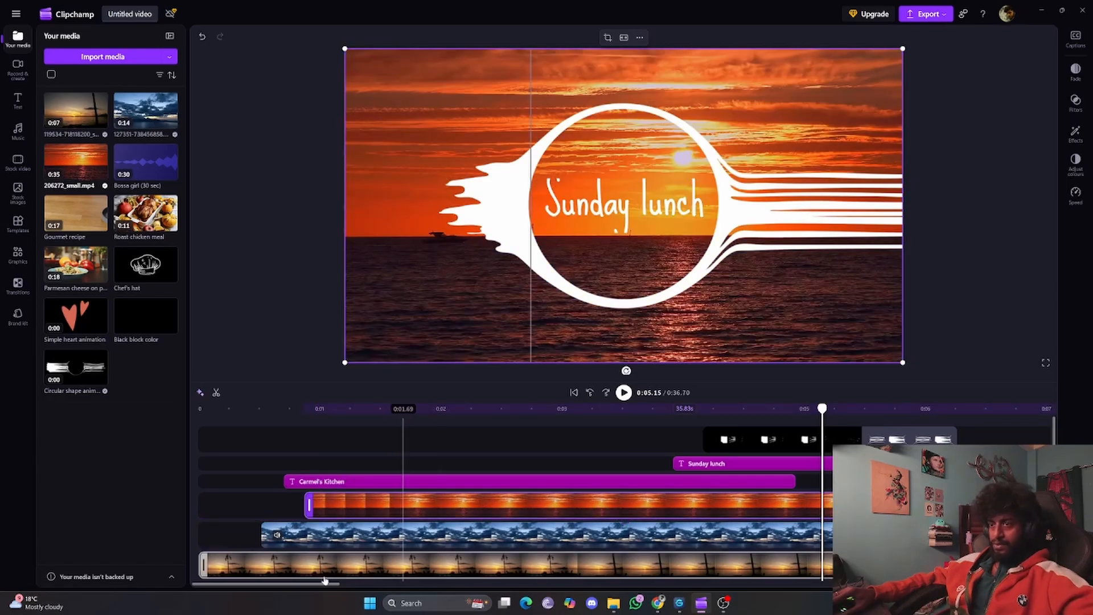
click(214, 413)
key(space)
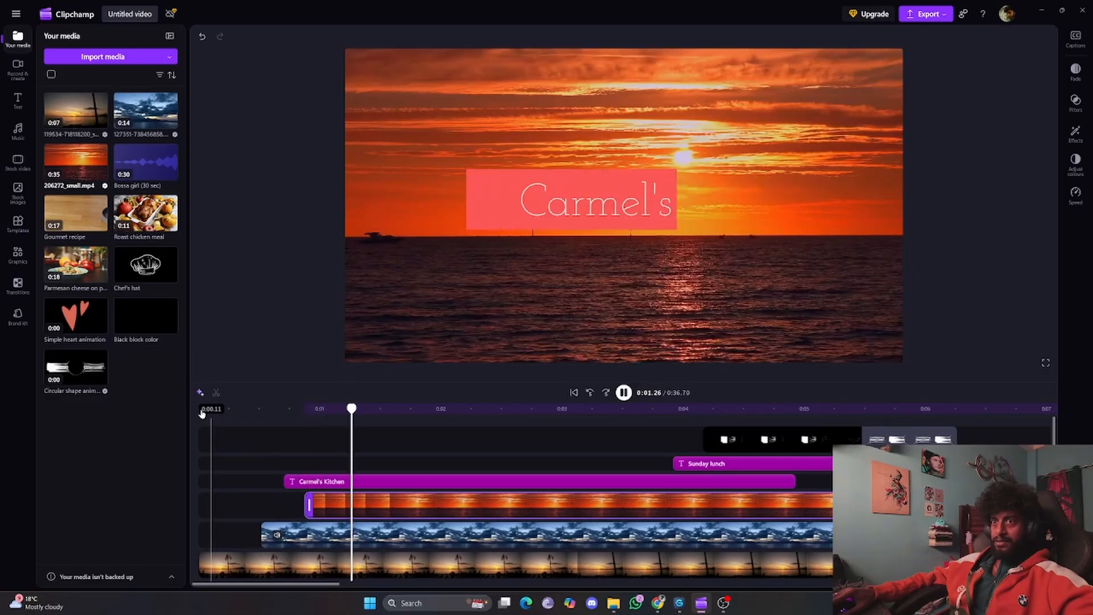
click(202, 412)
key(space)
click(356, 571)
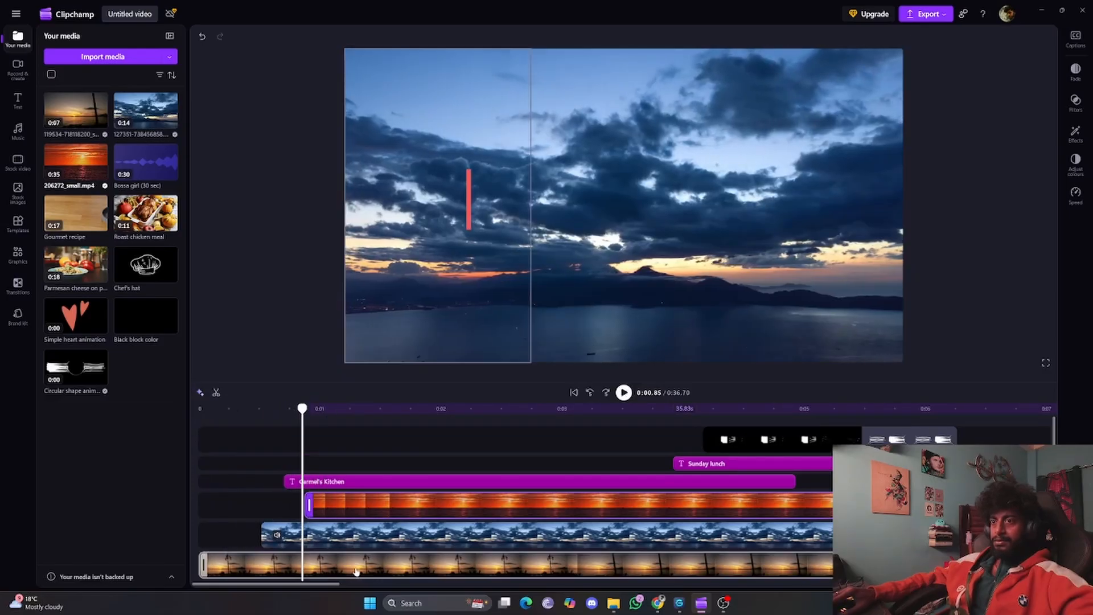
click(356, 571)
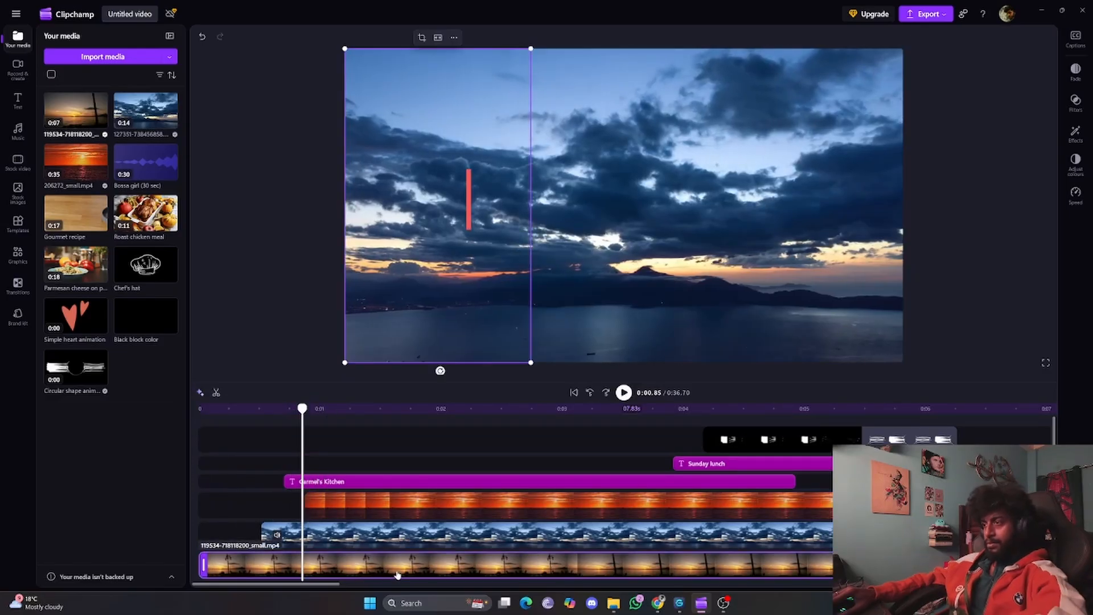
key(Delete)
drag(68, 111, 268, 566)
drag(361, 571, 303, 571)
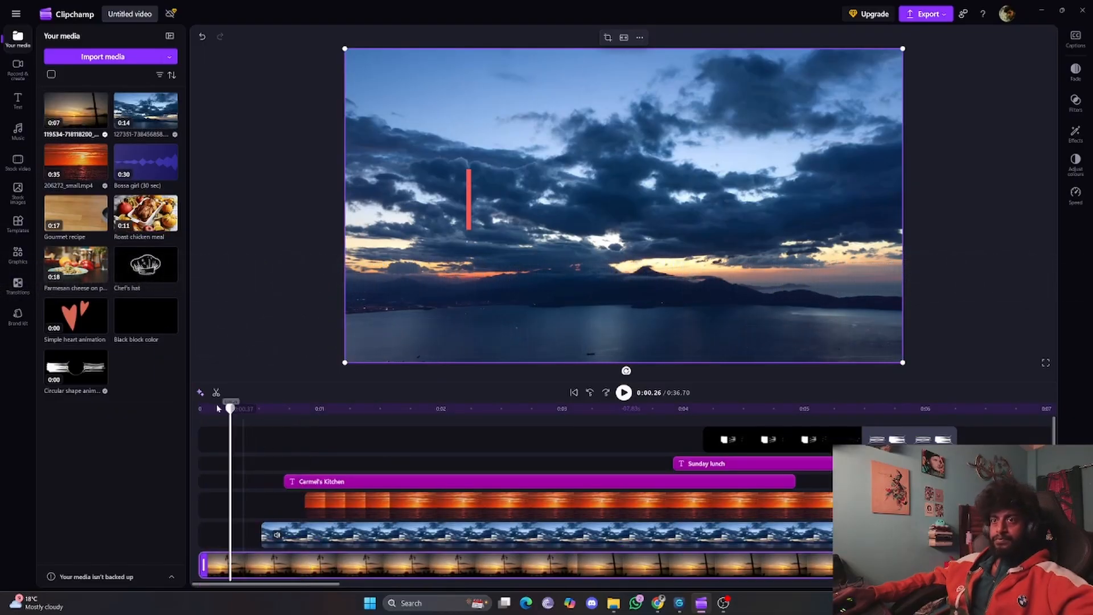
key(space)
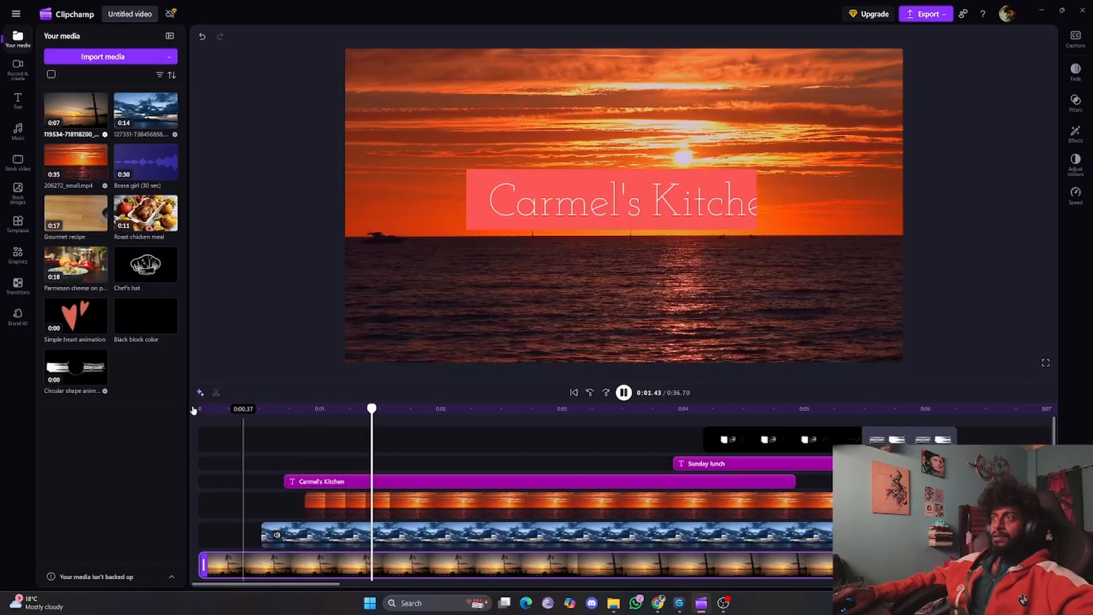
key(space)
Shift the 127351-738456858.mp4 picture left and crop its right side so it covers only the left third of the video frame
mouse_move(333, 445)
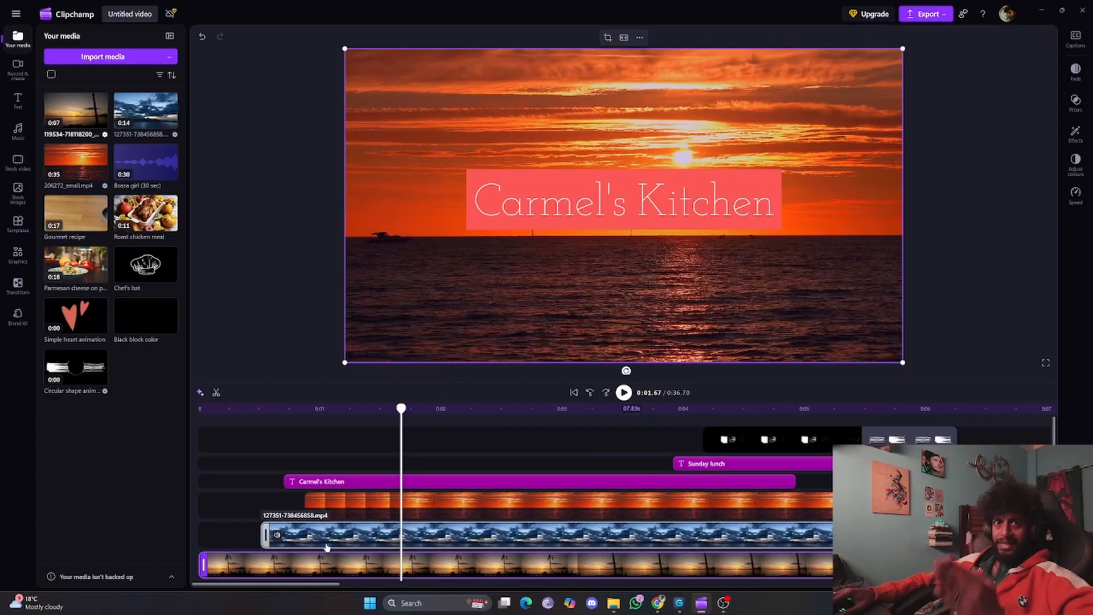
drag(312, 408, 286, 408)
click(342, 532)
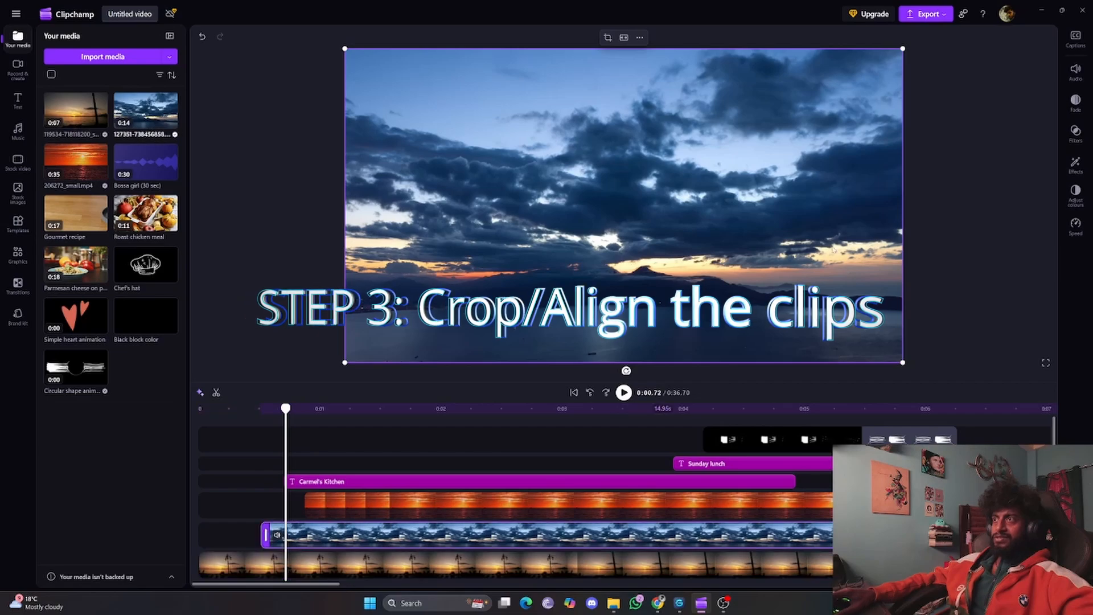
drag(877, 253, 772, 253)
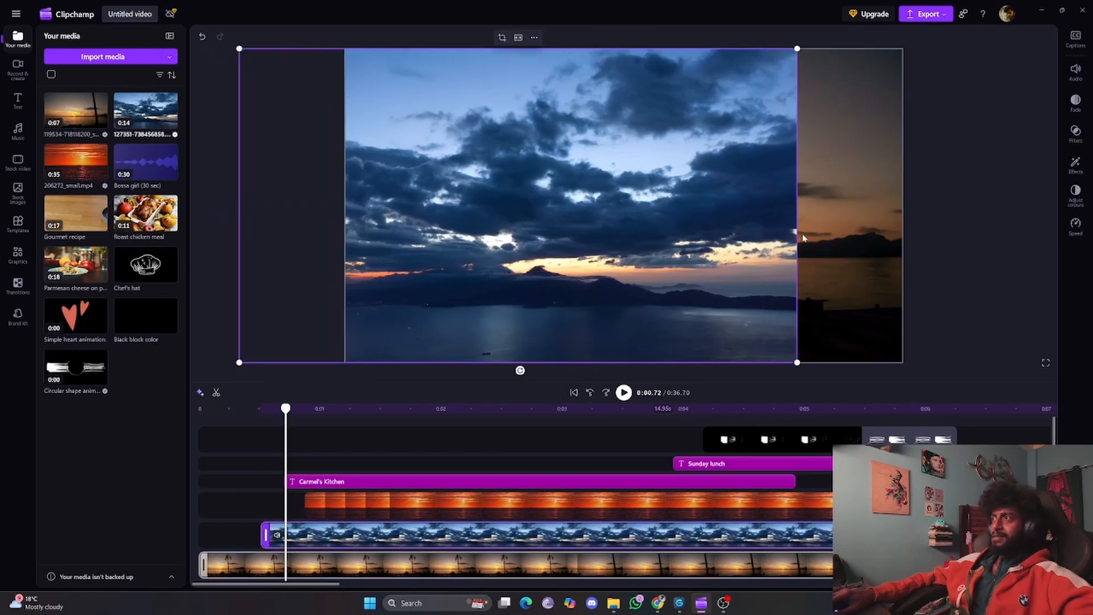
click(519, 37)
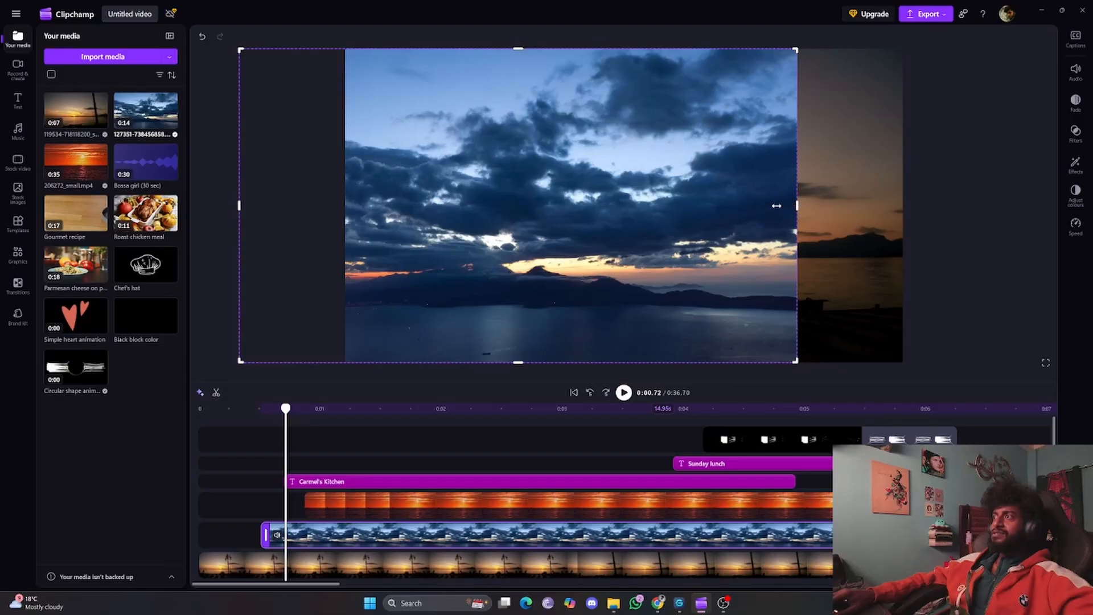
drag(796, 206, 532, 209)
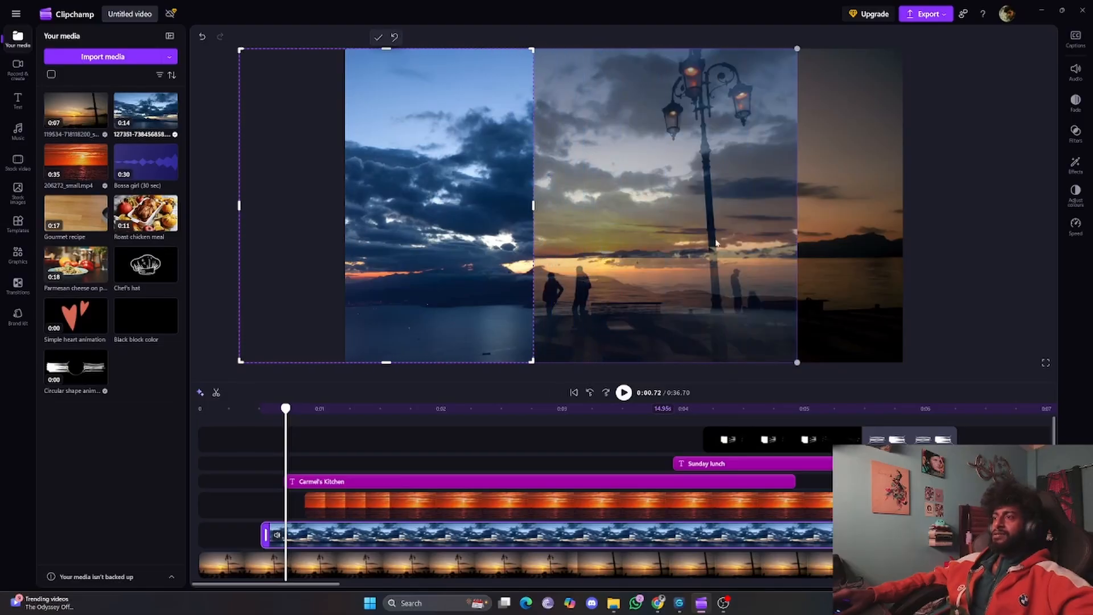
click(378, 37)
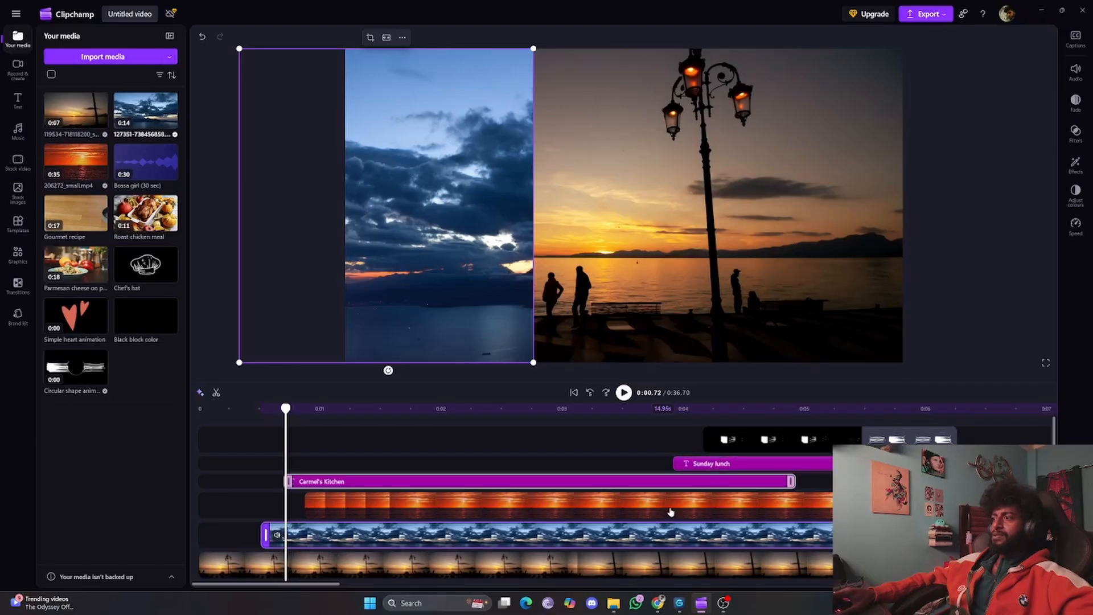
Shift the 206272_small.mp4 picture right and crop its left side so it covers only the right third of the video frame
click(471, 511)
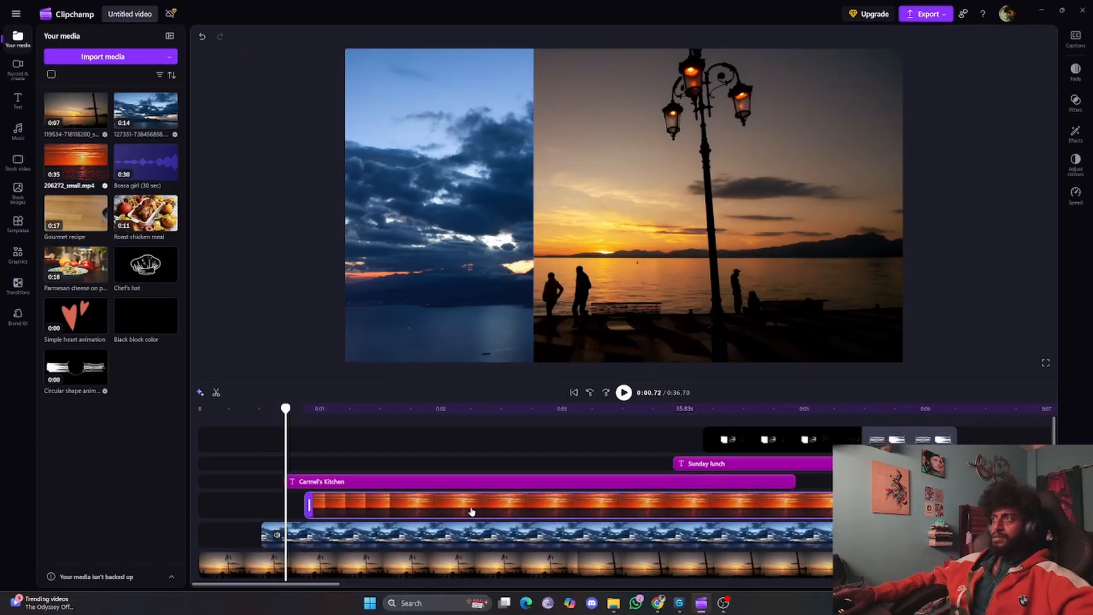
click(344, 409)
drag(837, 263, 943, 266)
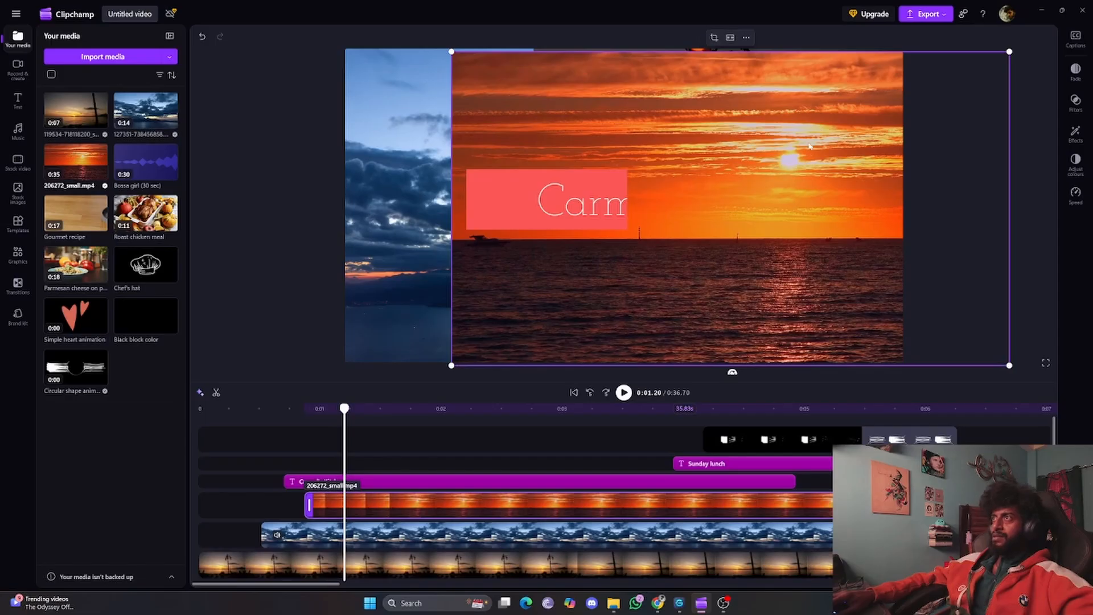
drag(809, 146, 814, 145)
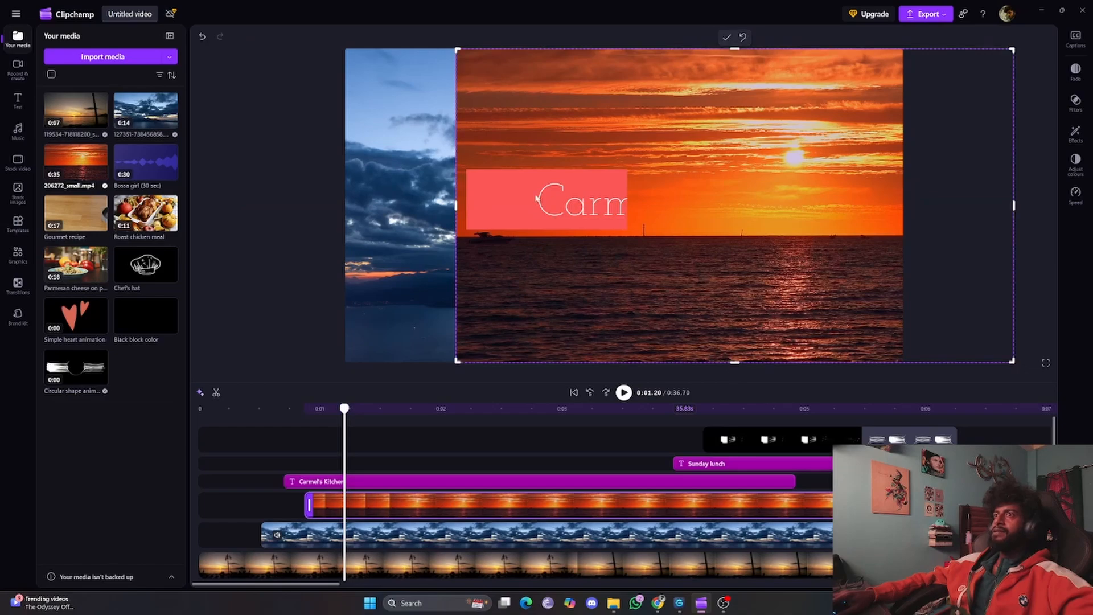
drag(452, 206, 720, 213)
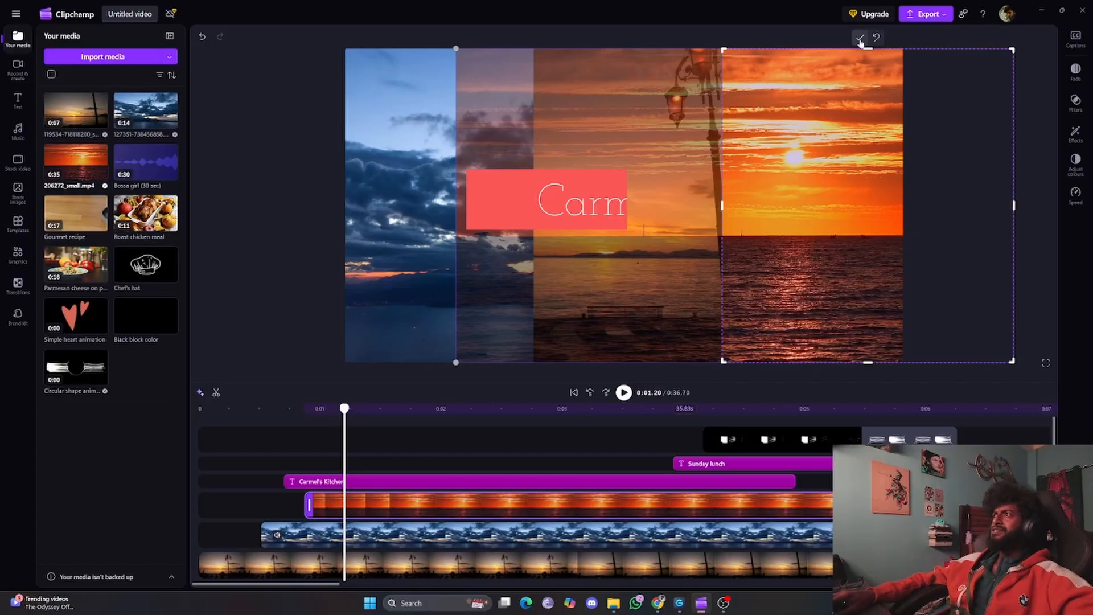
drag(722, 205, 724, 205)
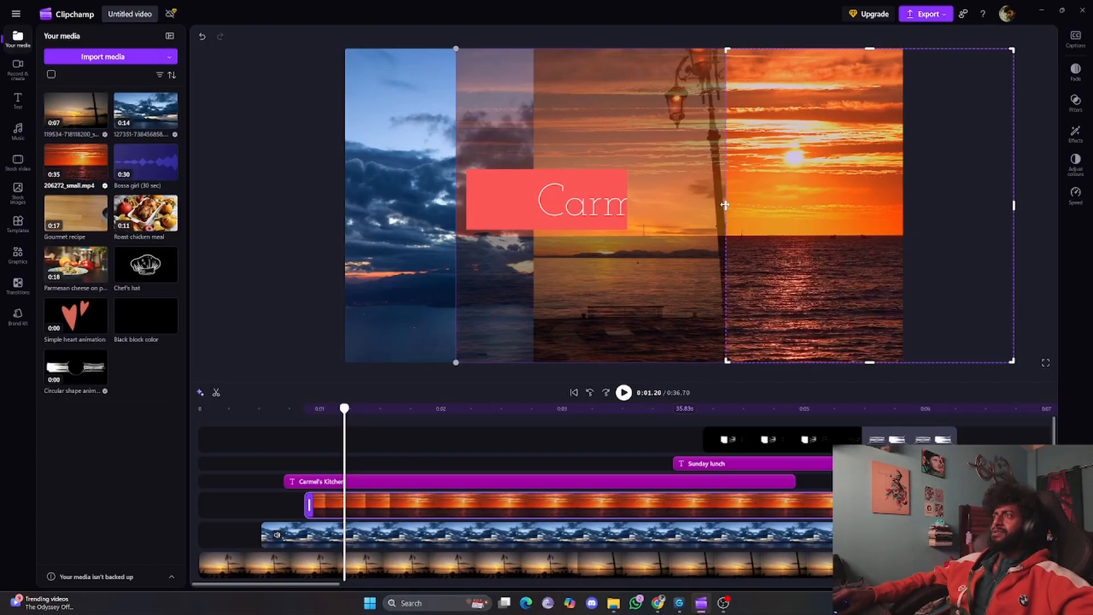
click(860, 37)
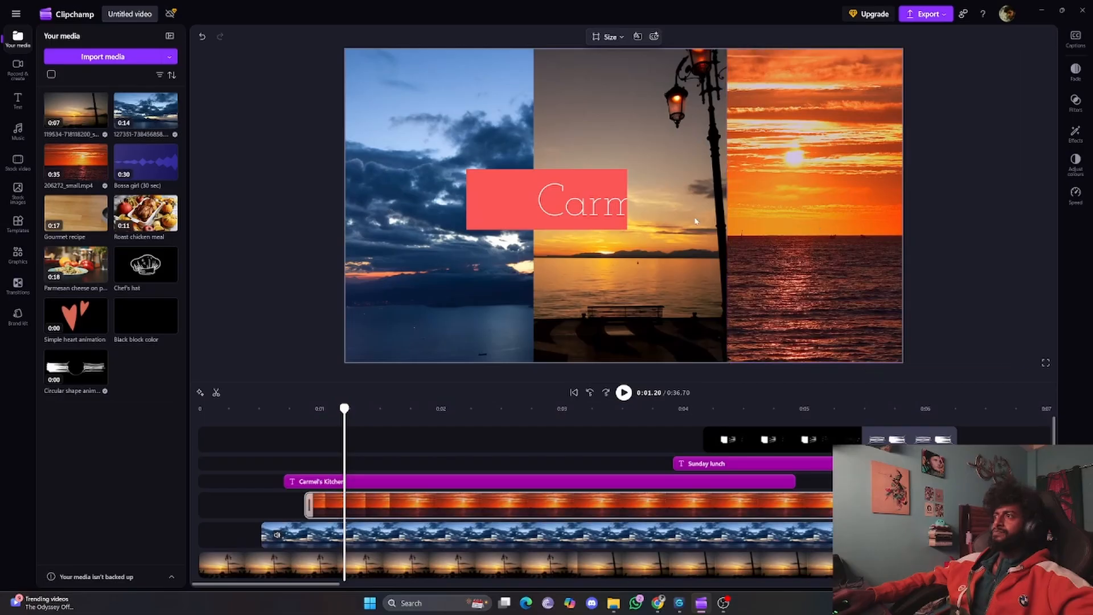
Nudge the cropped 127351-738456858.mp4 picture slightly left in the frame and preview the three-panel layout from near the start
click(336, 536)
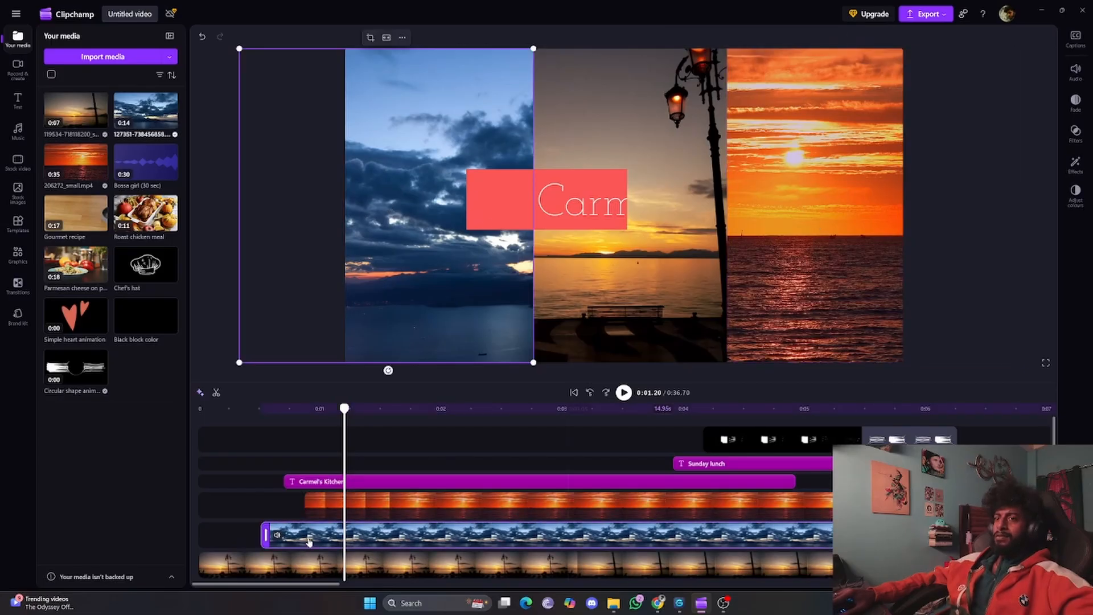
drag(438, 245, 438, 248)
click(545, 37)
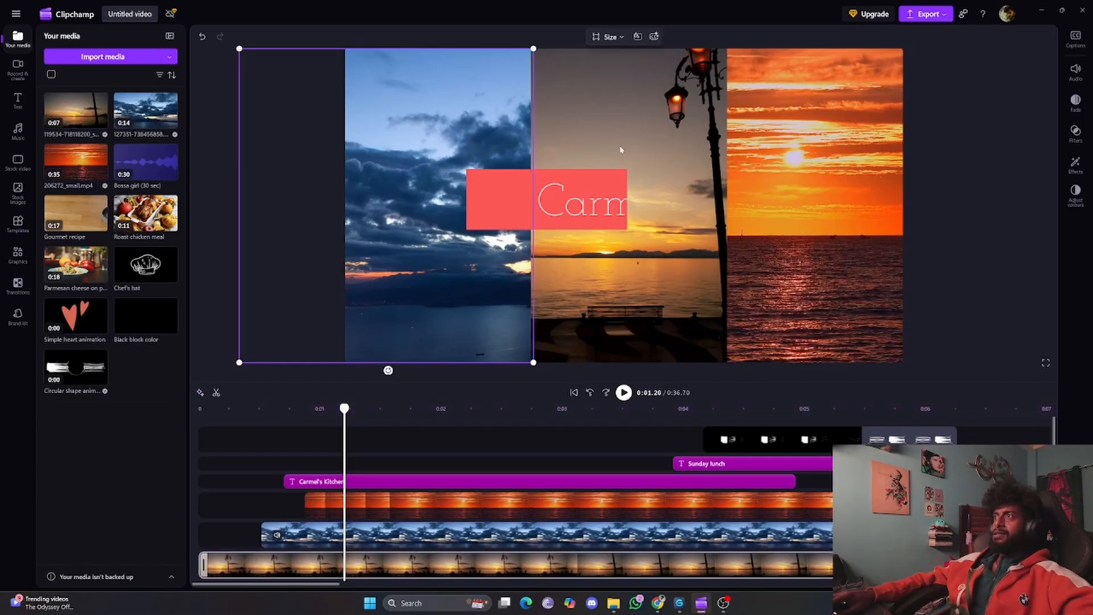
click(980, 217)
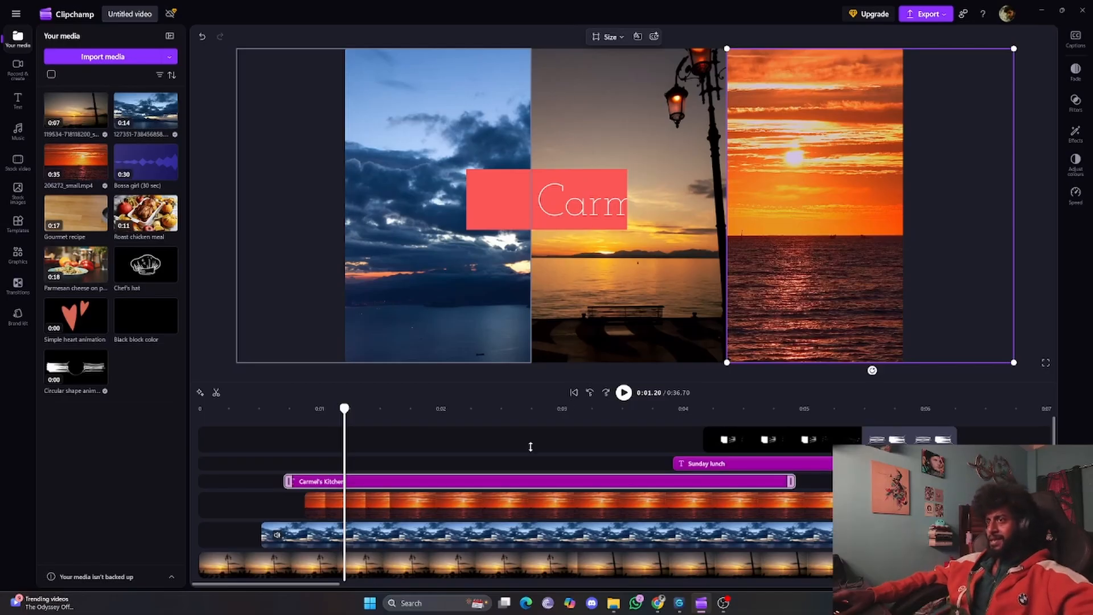
click(449, 439)
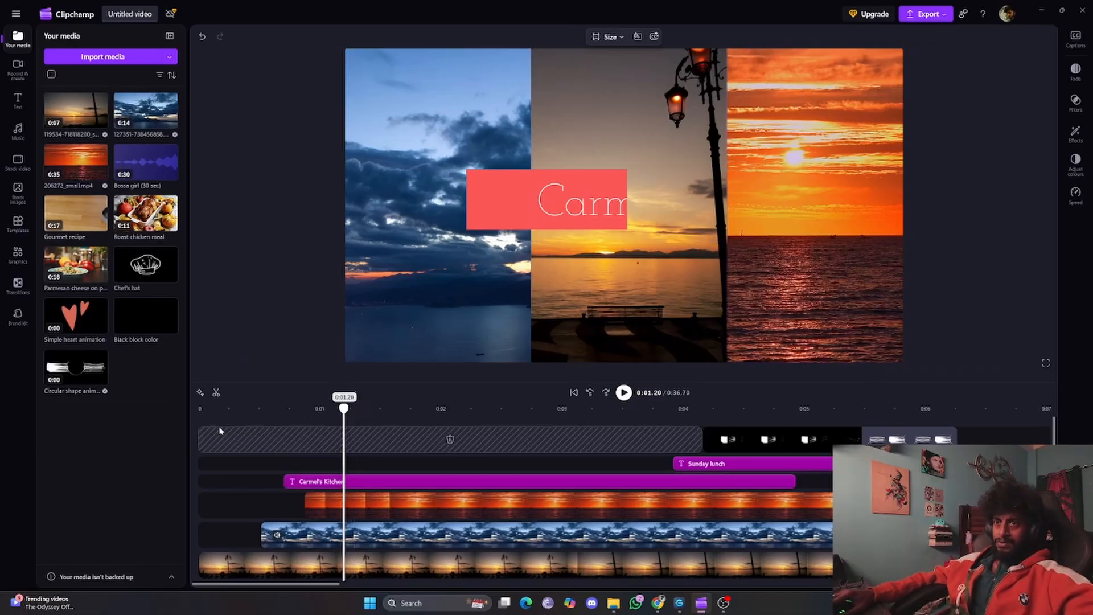
click(218, 409)
key(space)
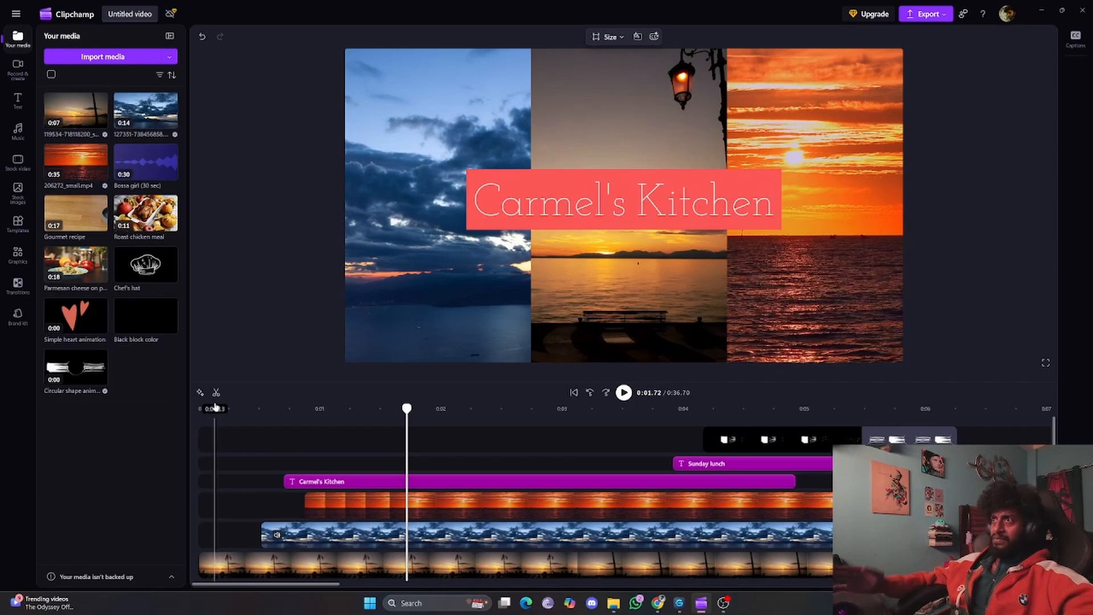
click(423, 343)
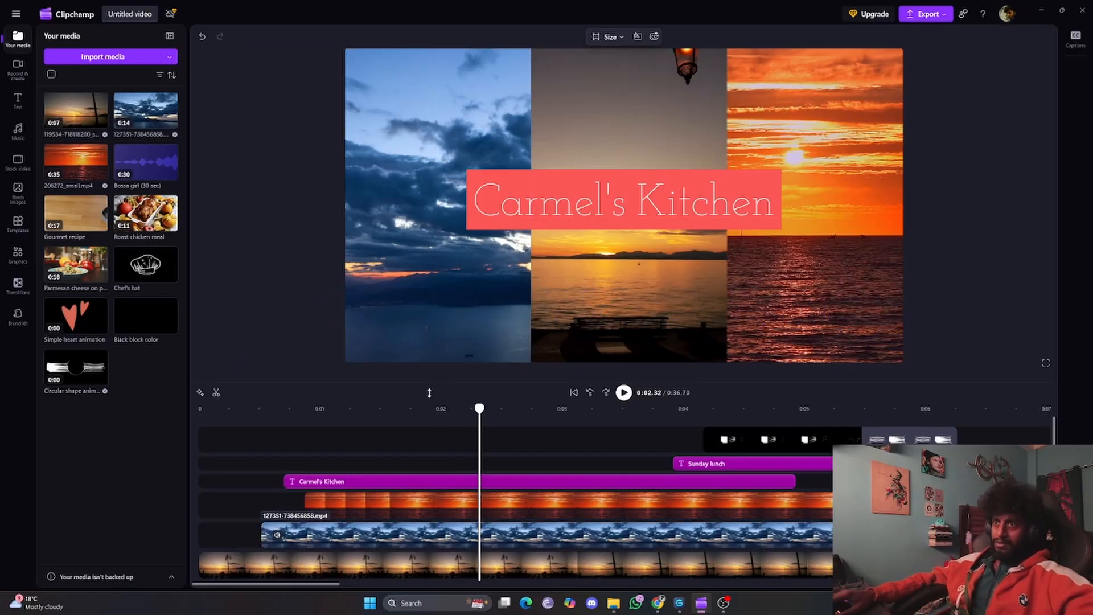
Move the first title clip slightly later on the timeline and shorten it to 3.37 s
click(414, 482)
drag(414, 485, 421, 485)
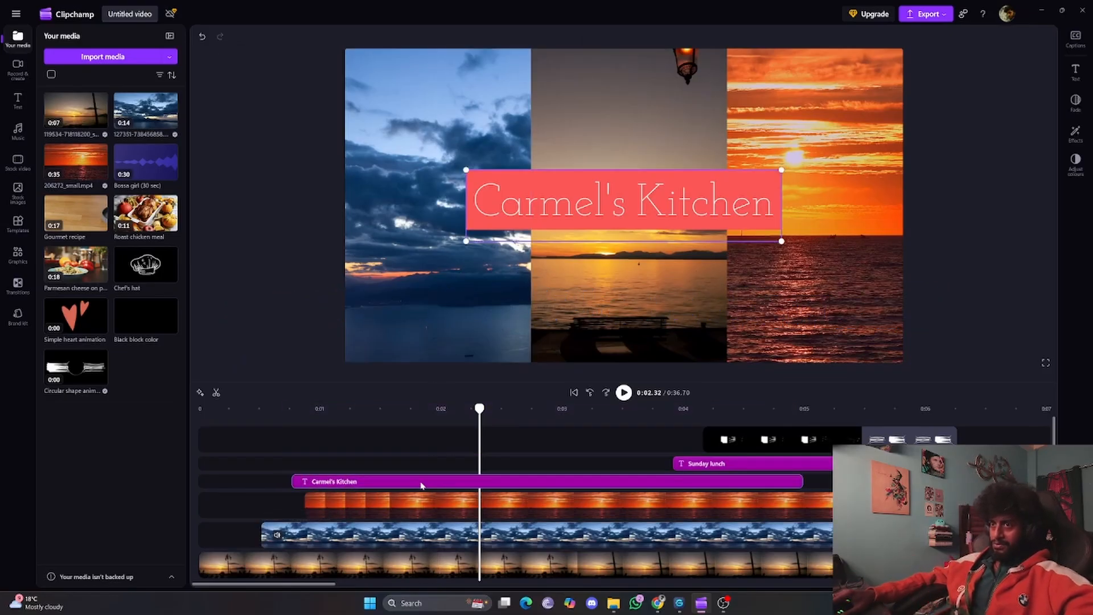
drag(797, 483, 688, 484)
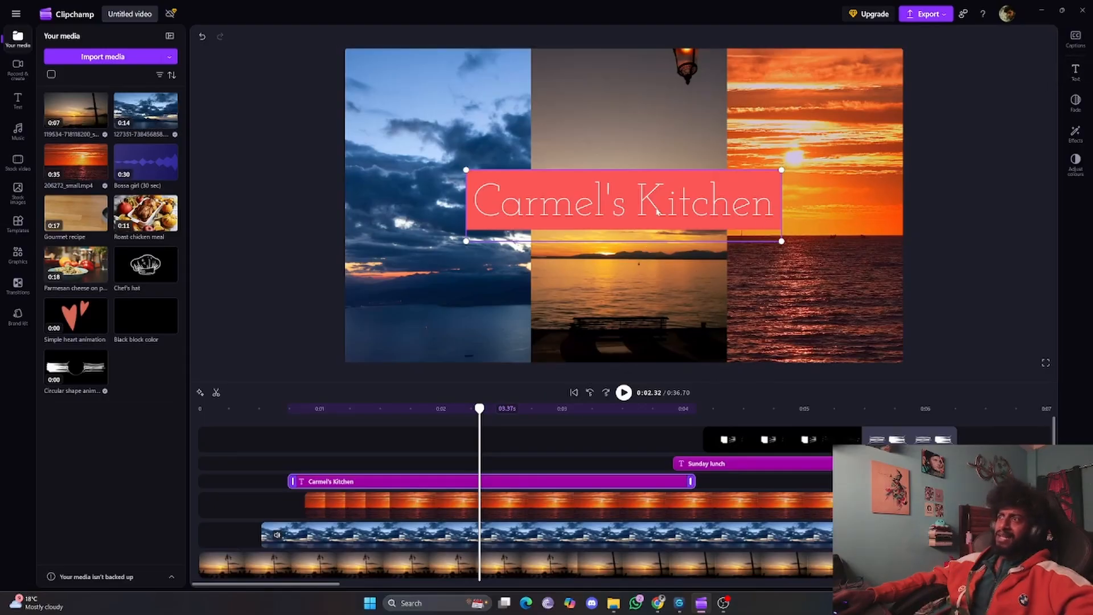
Change the first title's text to "CHASING SUNSETS"
click(1074, 72)
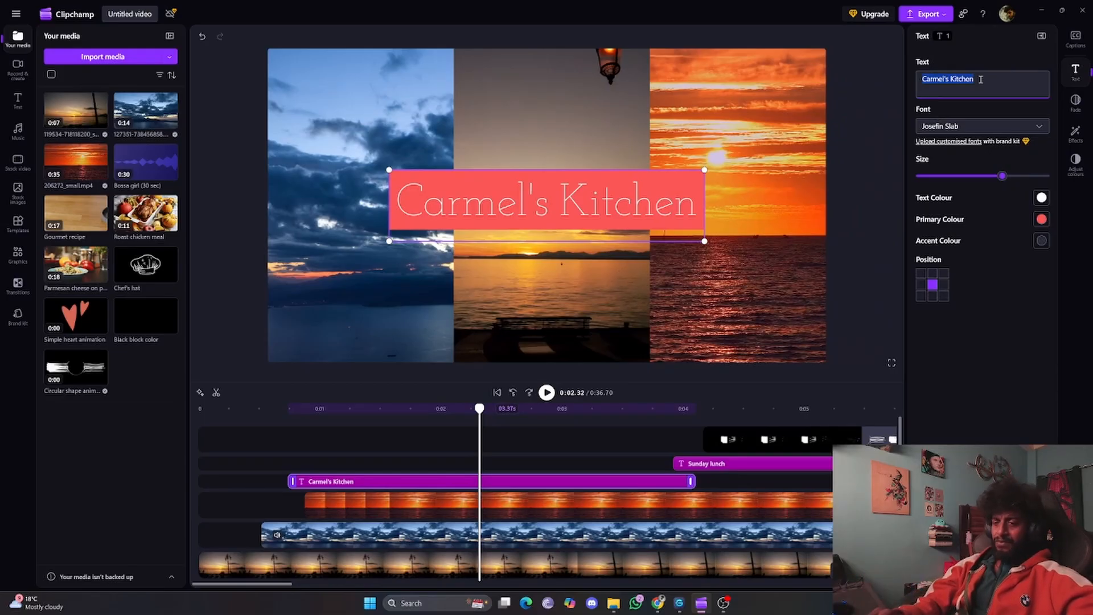
text(CHASING )
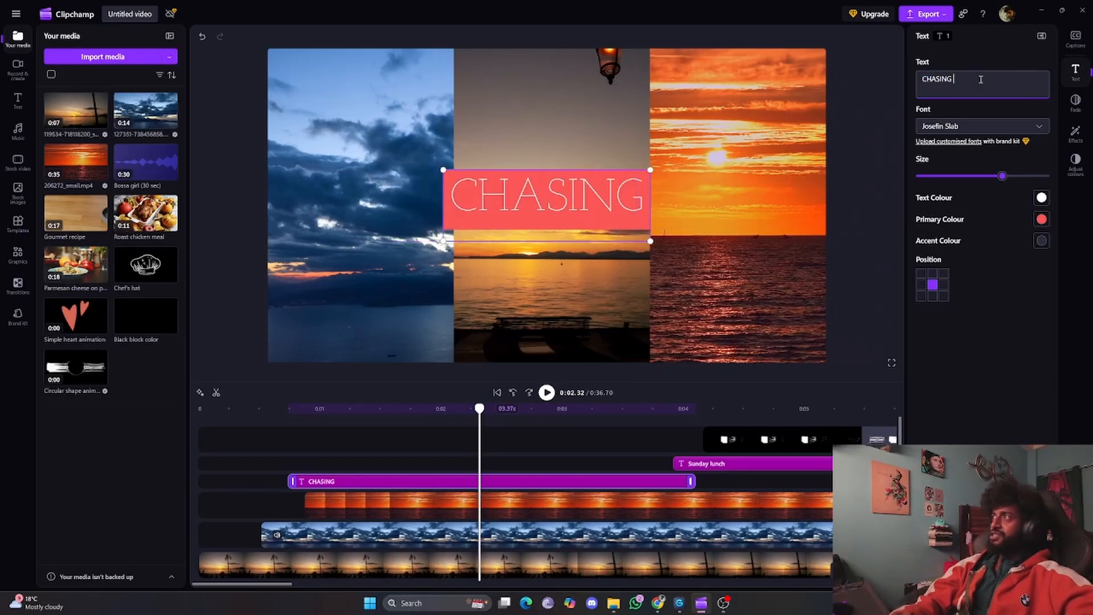
text(SUNSET)
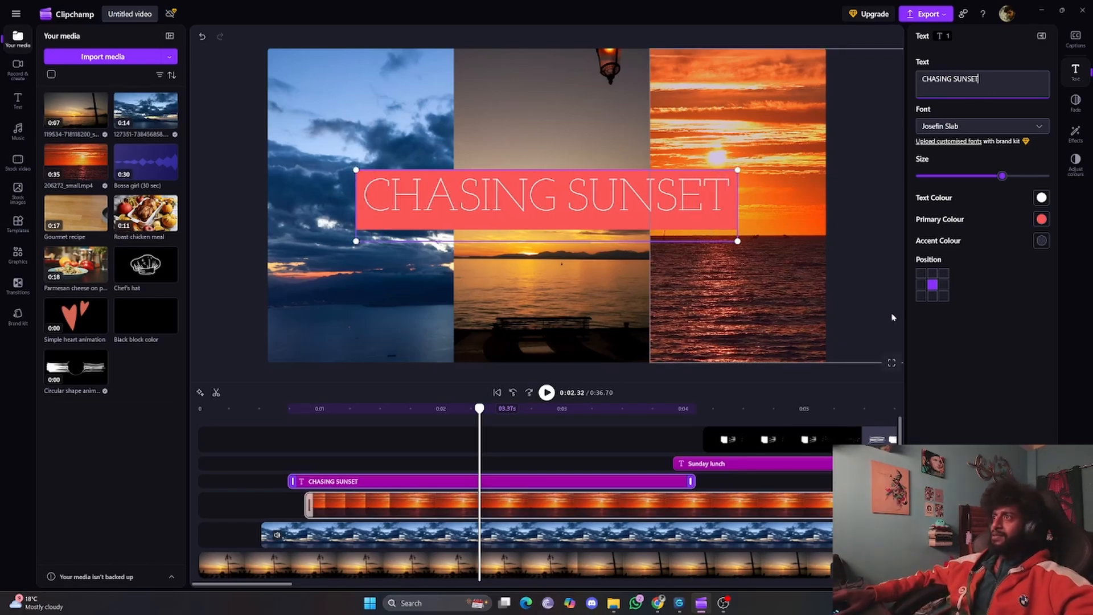
text(S)
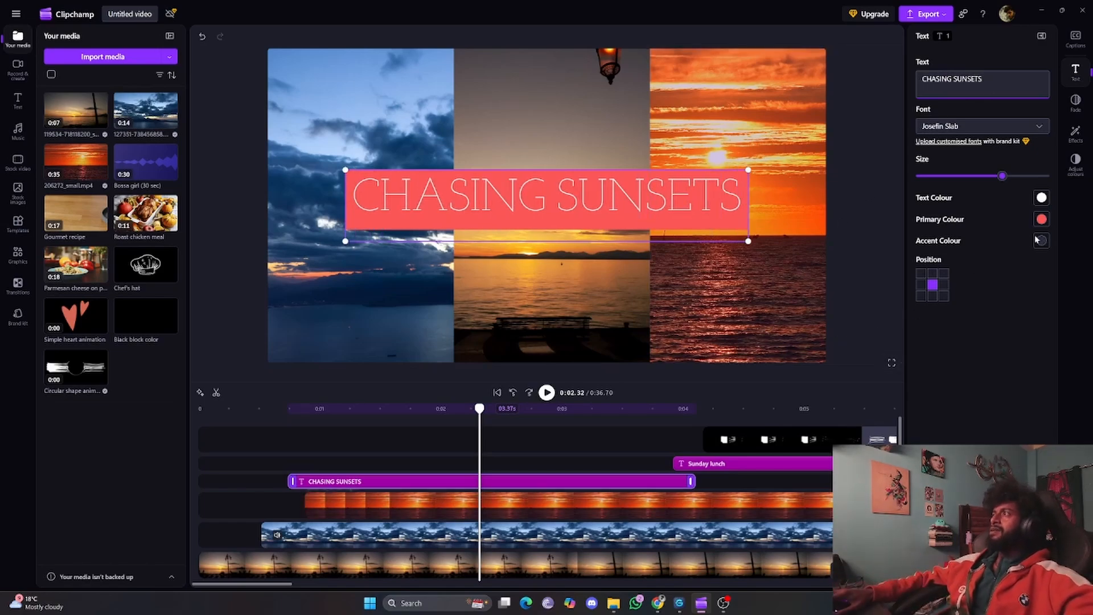
Set the "CHASING SUNSETS" title's font to Erica One and enlarge the text until its banner spans the full frame width
click(1039, 128)
text(er)
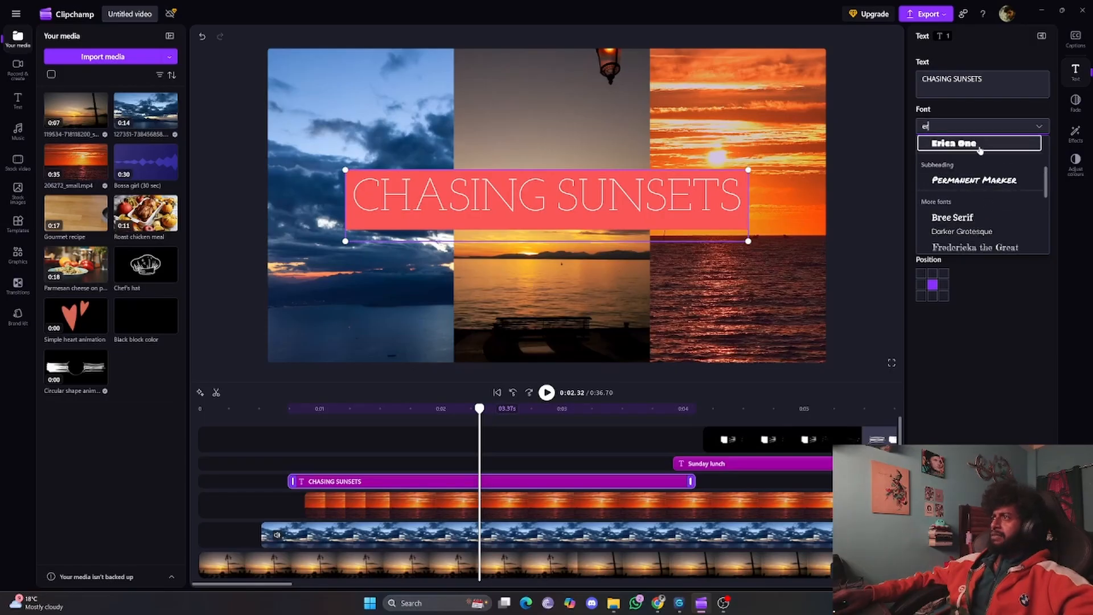
click(979, 147)
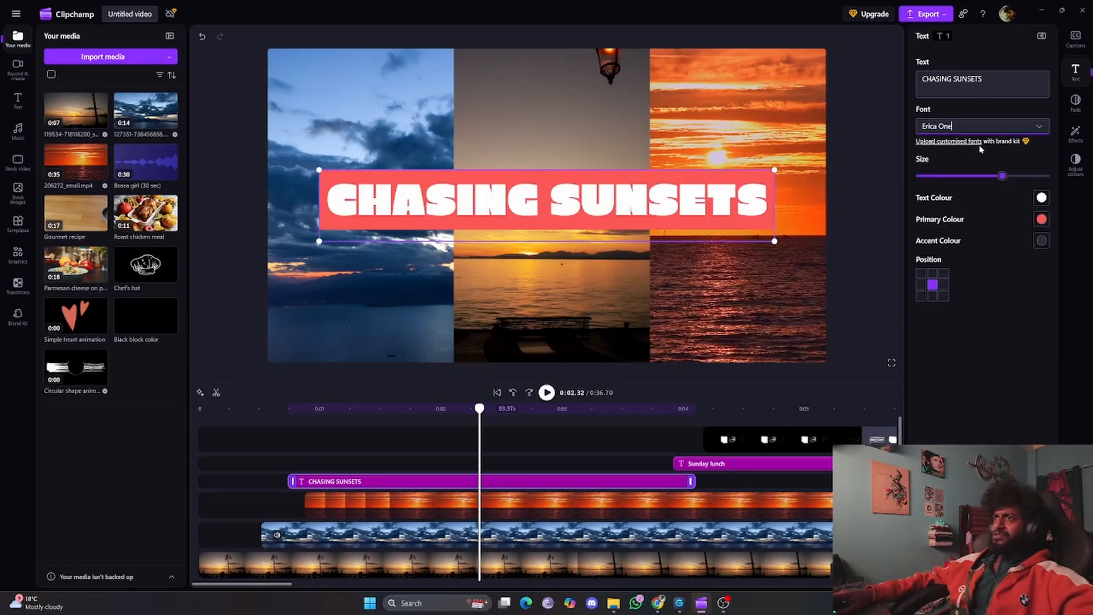
click(813, 232)
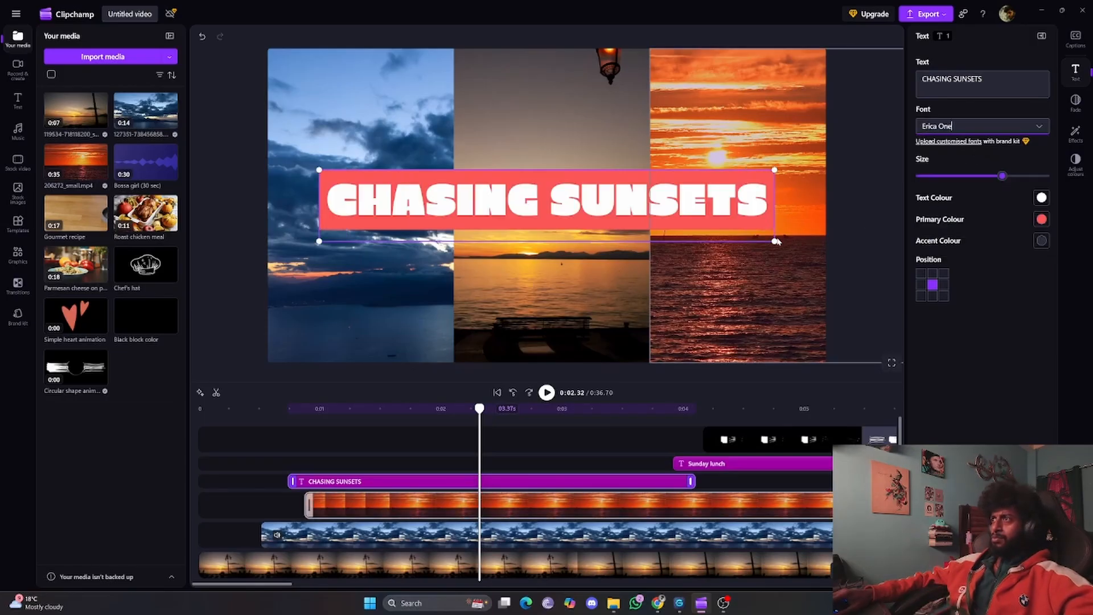
drag(1002, 176, 1026, 177)
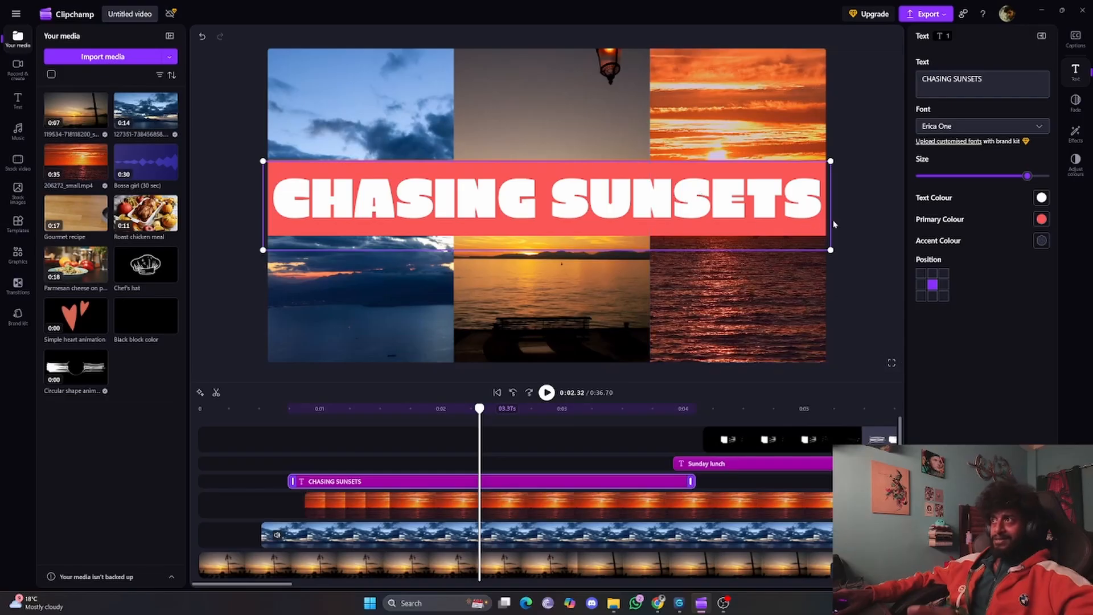
click(862, 231)
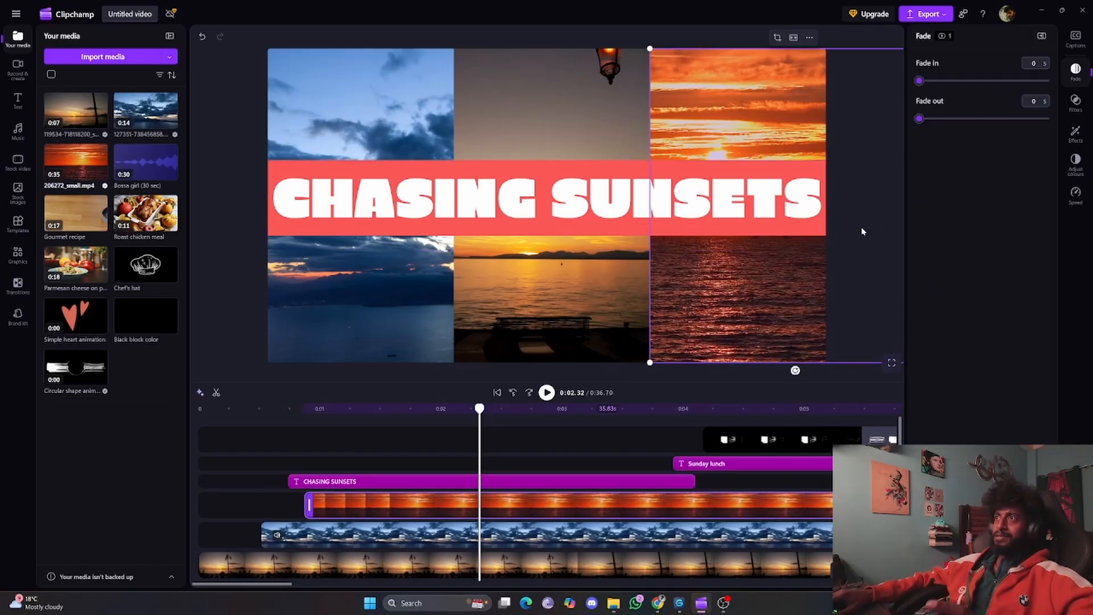
click(663, 39)
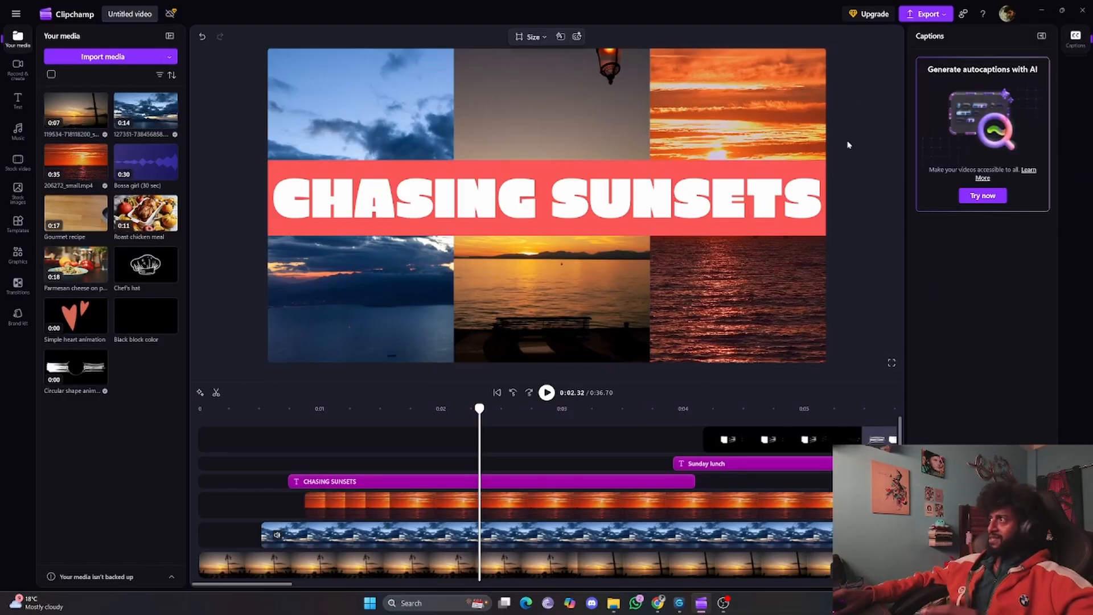
Set the blend mode of the "CHASING SUNSETS" title to Overlay
click(752, 193)
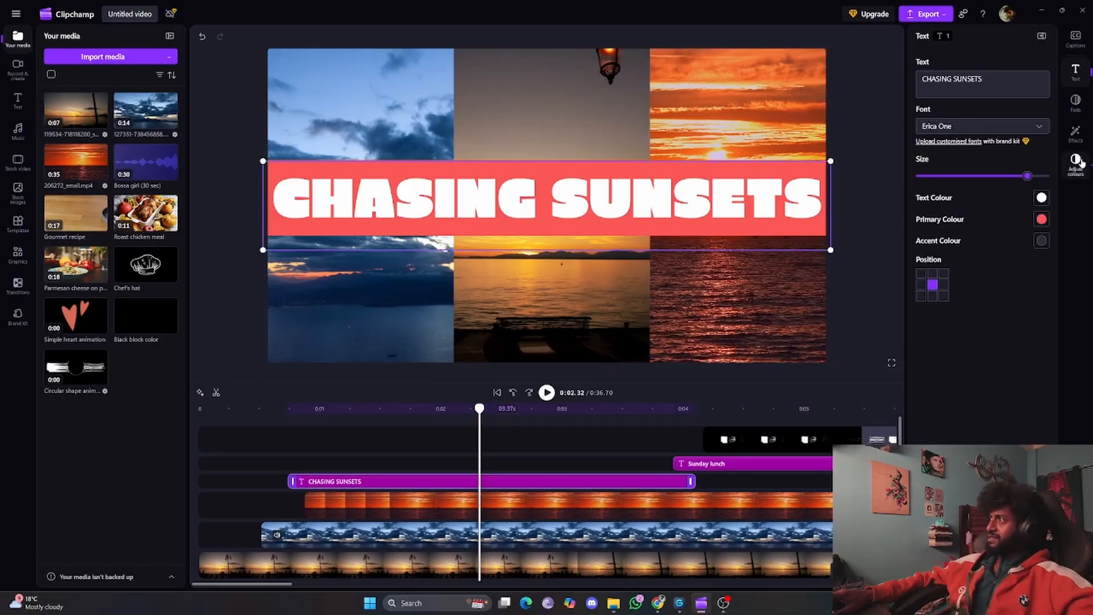
click(1076, 162)
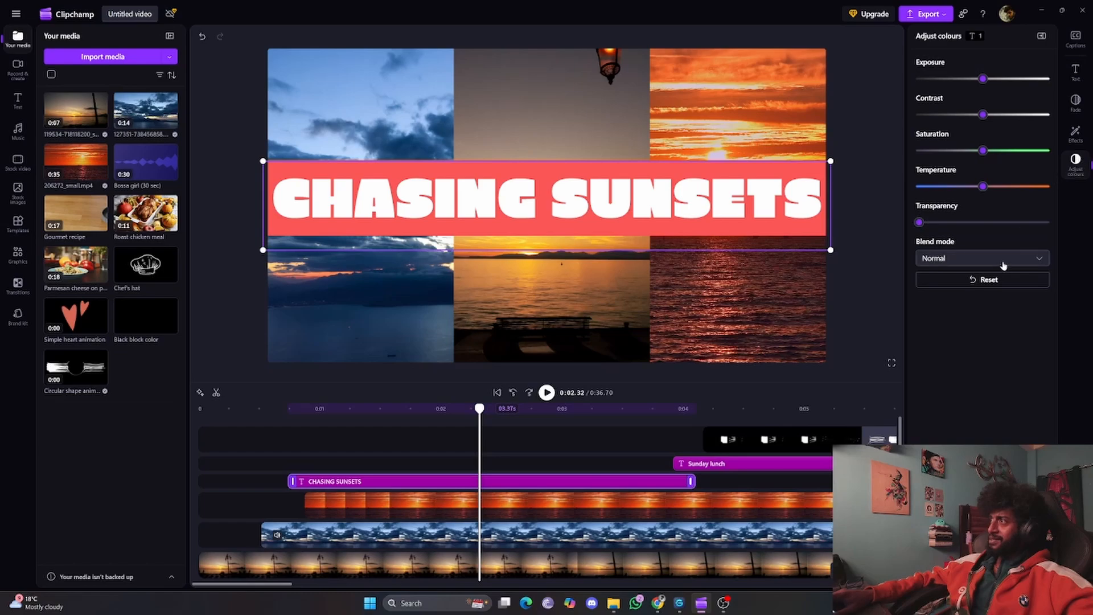
click(1036, 260)
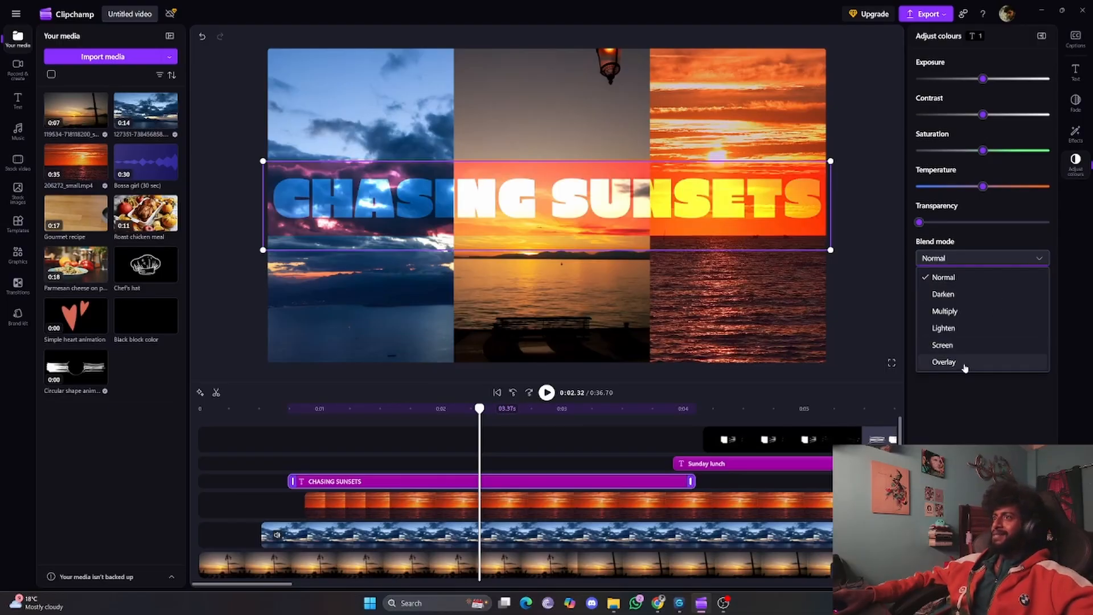
click(945, 362)
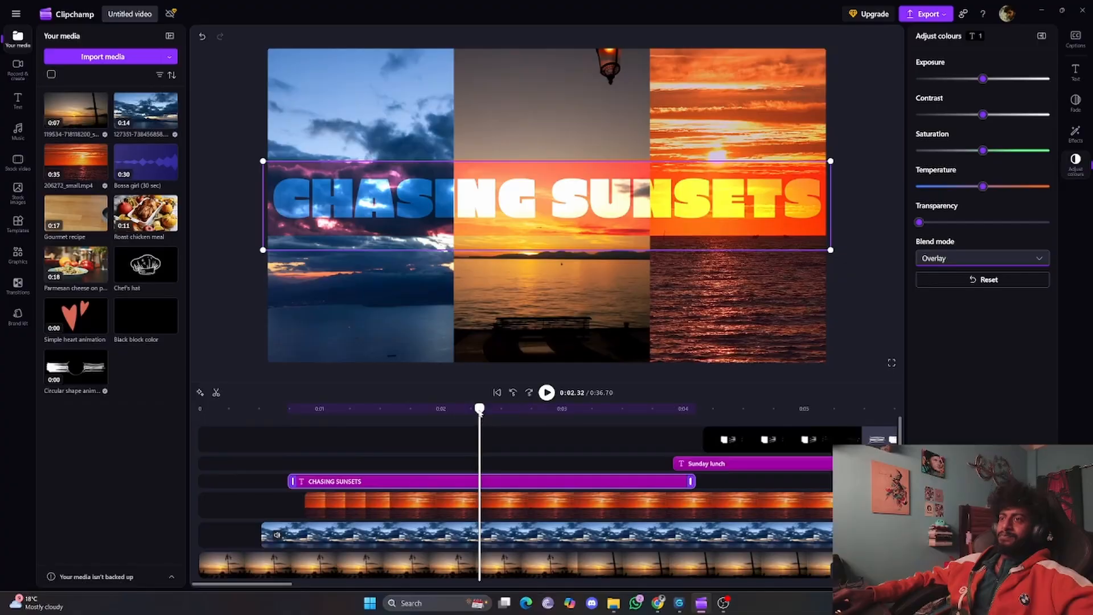
Play the intro from the start through about 5.2 s to check the blended title and the second title's animation
drag(479, 409, 198, 408)
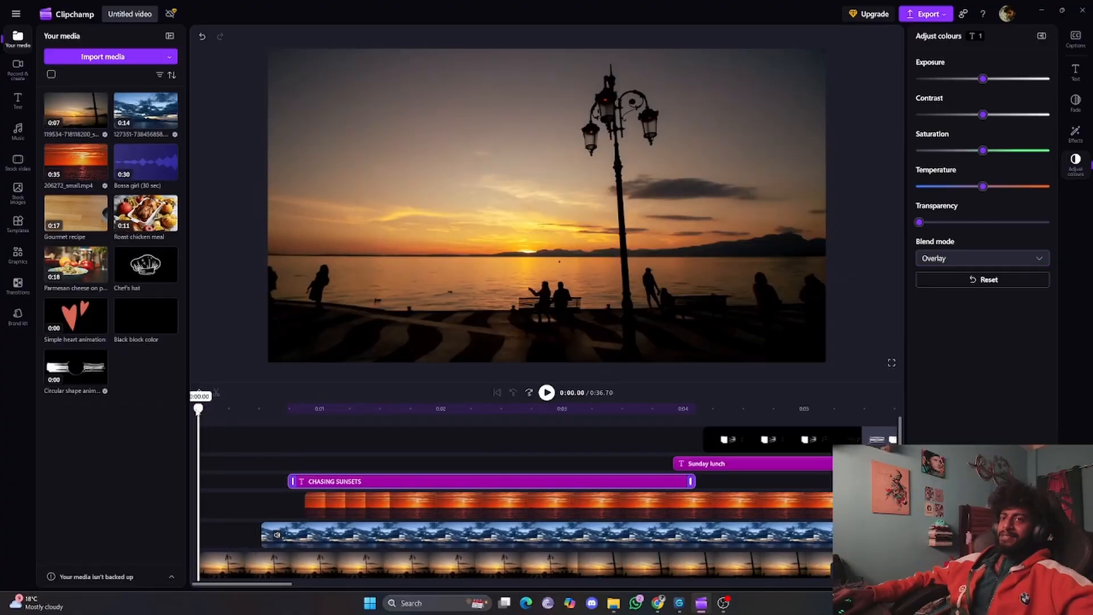
key(space)
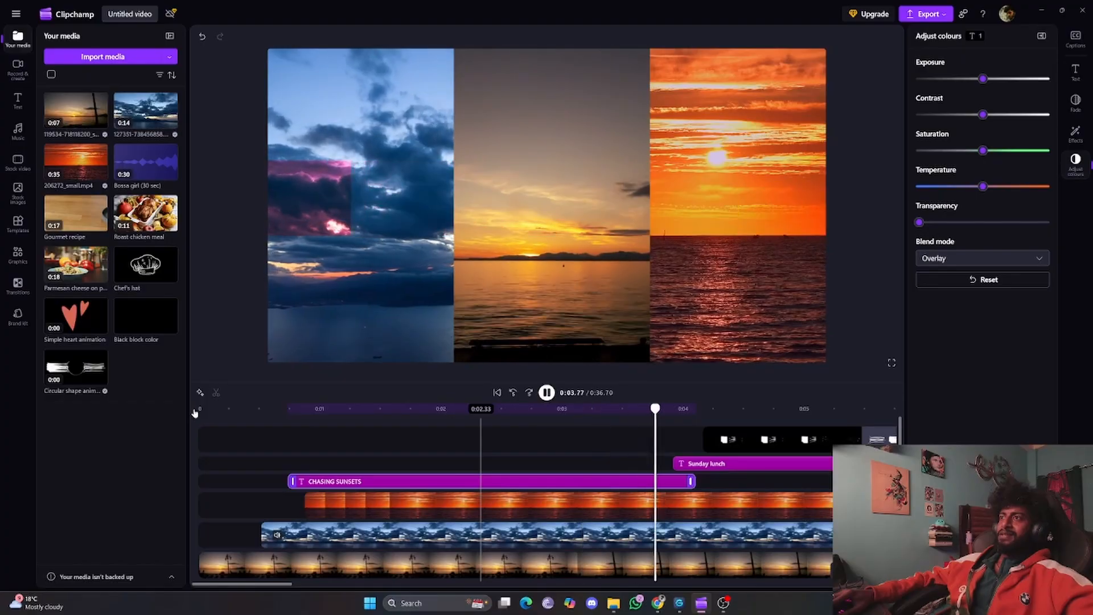
key(space)
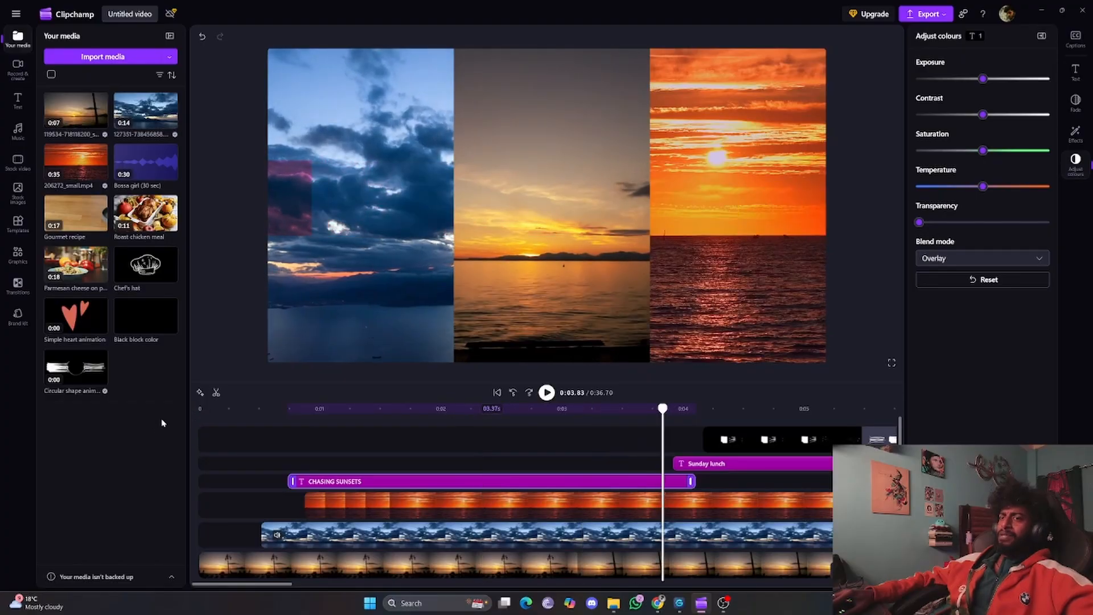
drag(207, 412, 198, 410)
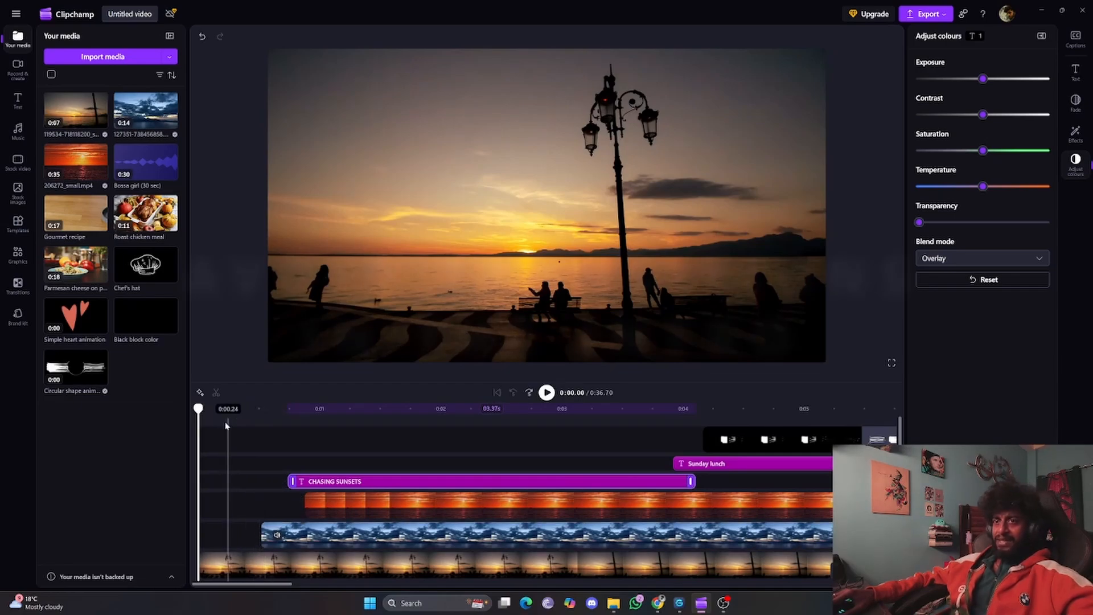
key(space)
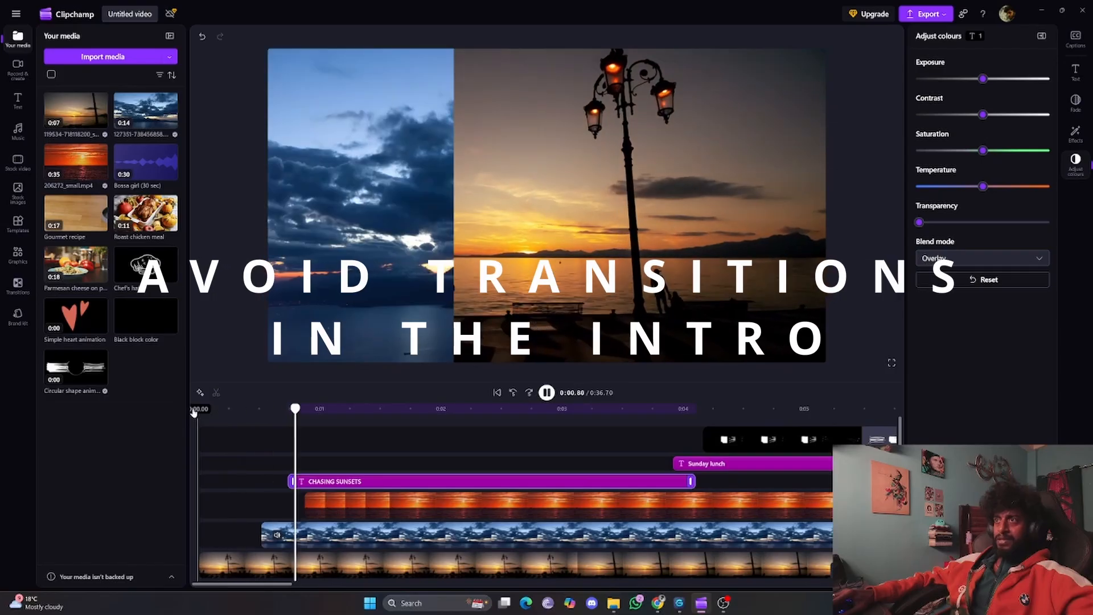
key(space)
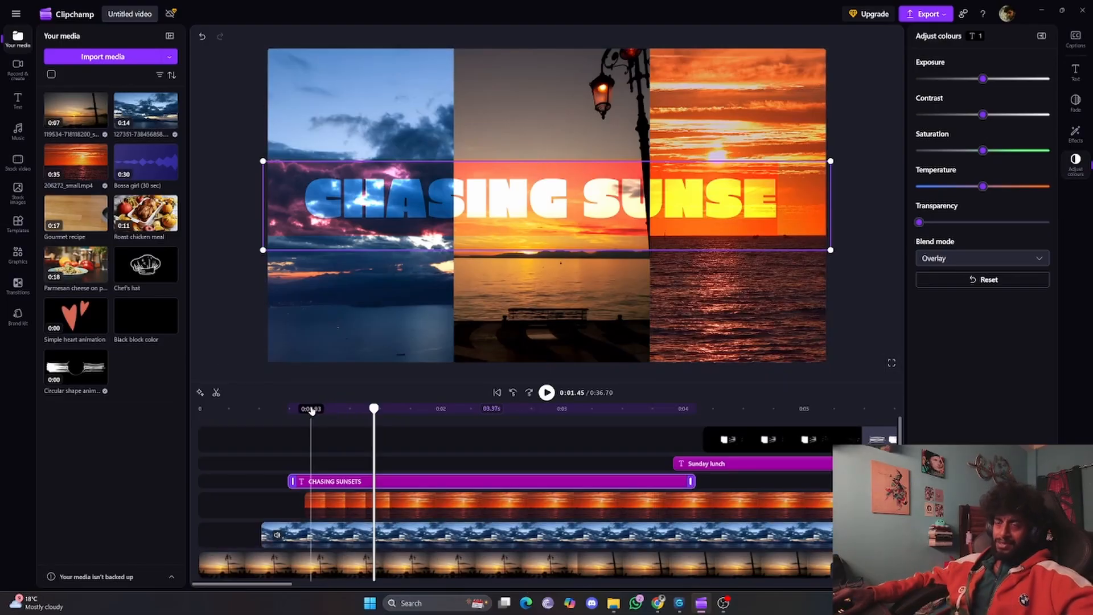
drag(311, 408, 378, 414)
key(space)
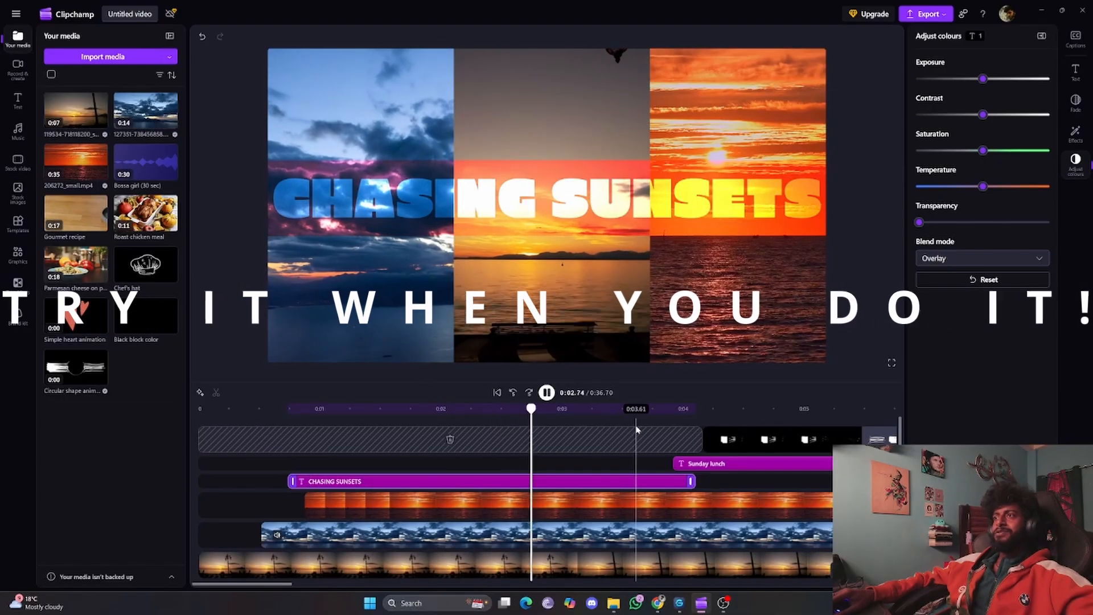
key(space)
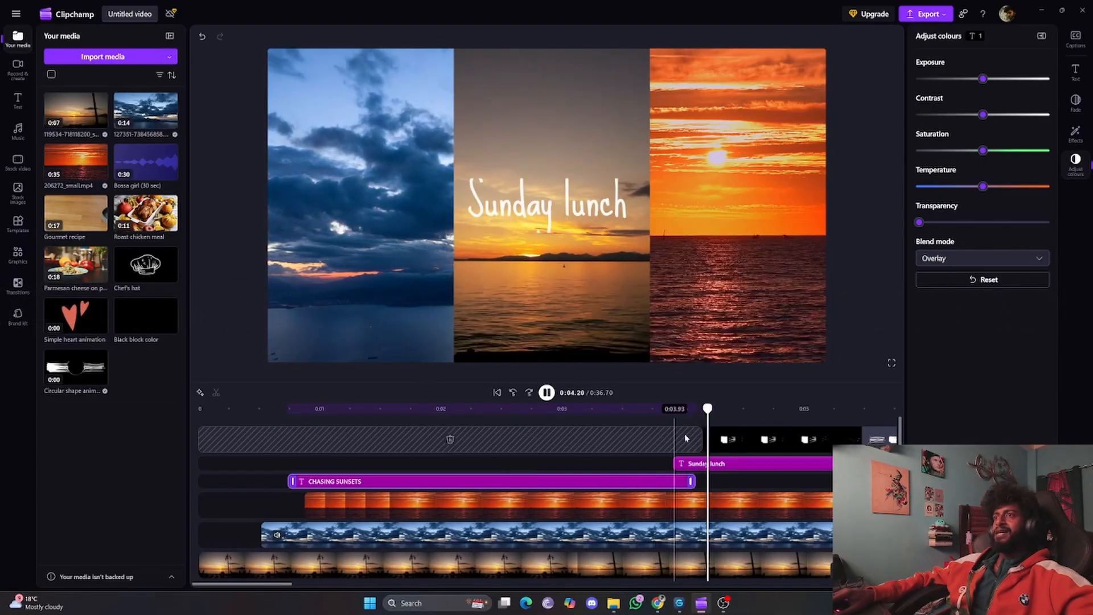
key(space)
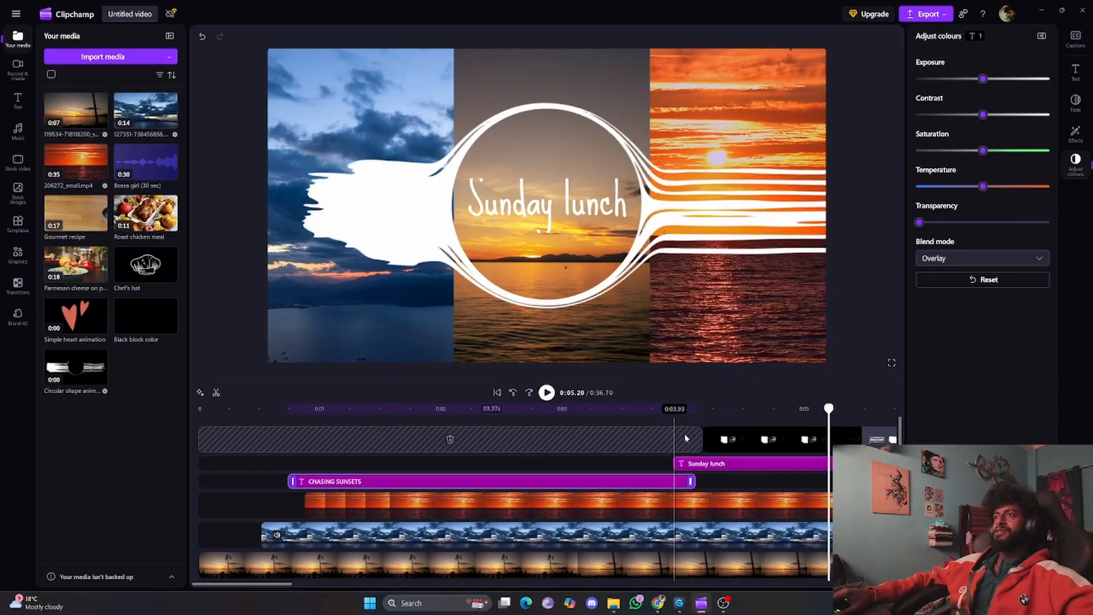
Change the "Sunday lunch" title's text to "East to West"
click(734, 463)
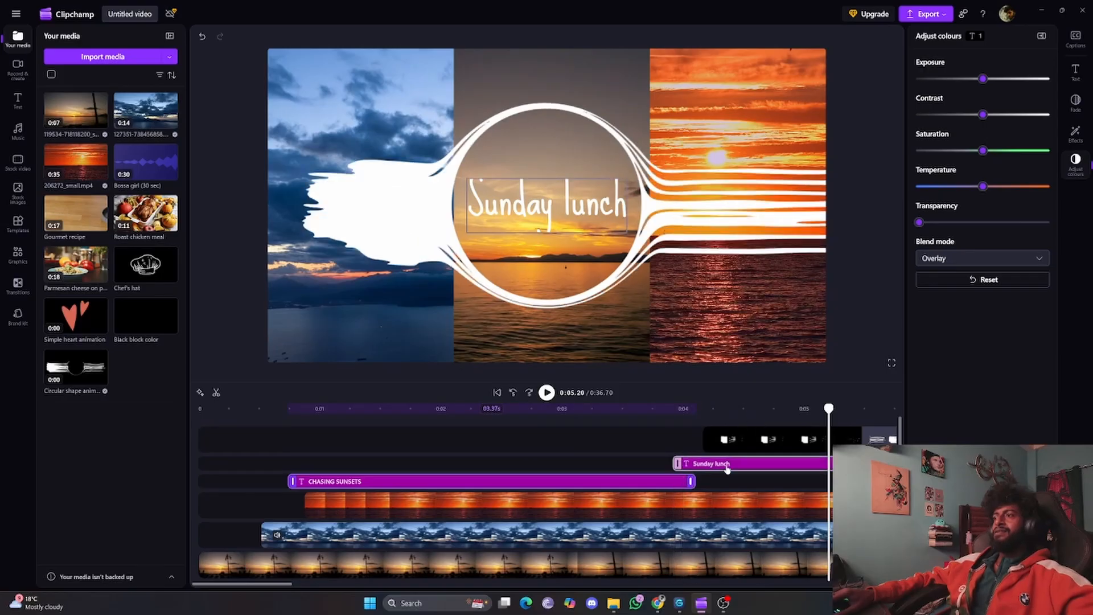
click(1075, 71)
text(E)
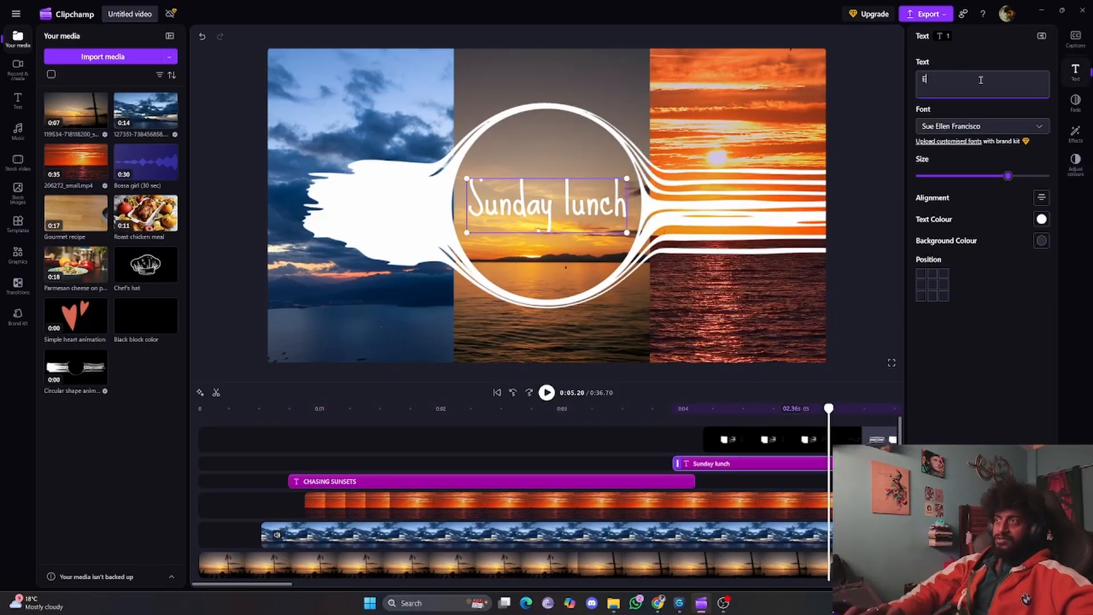
text(ast to West)
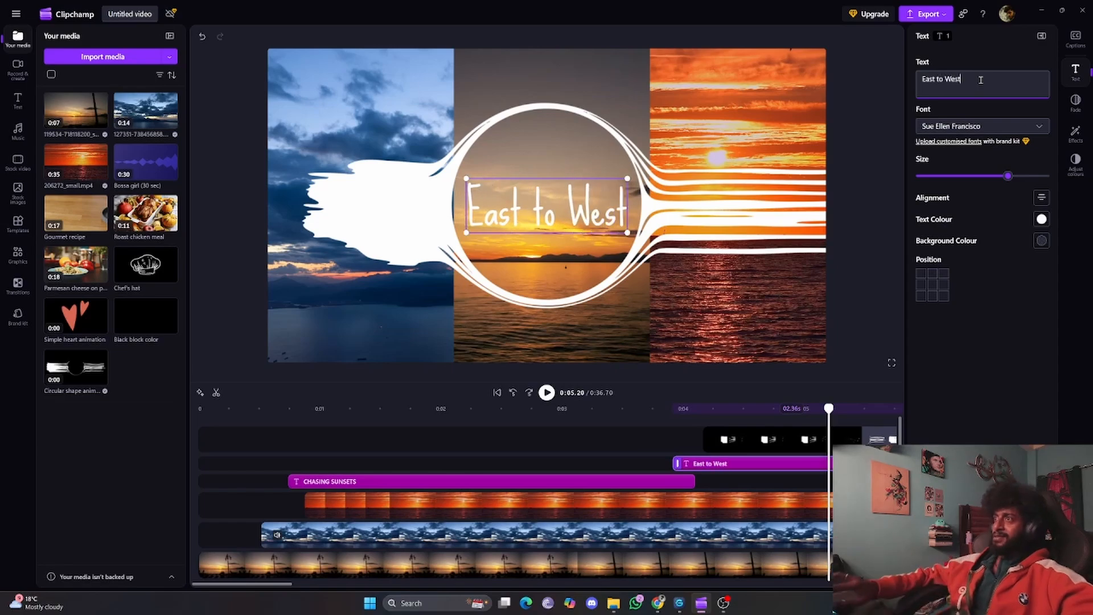
click(779, 37)
Select the circular shape animation and play it together with the second title from 4.16 s
click(751, 235)
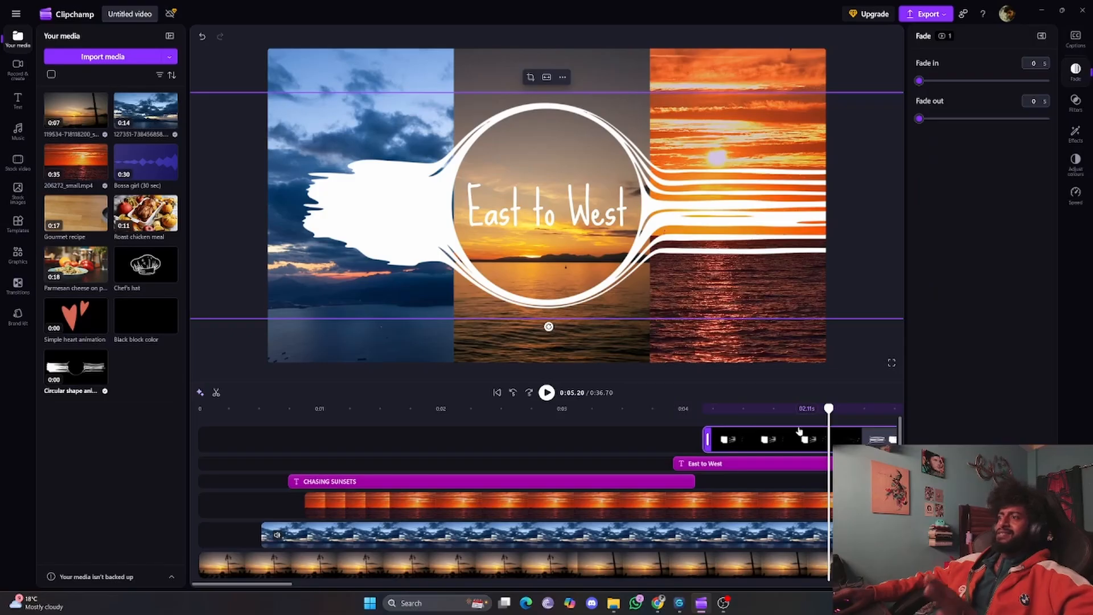
drag(285, 585, 327, 581)
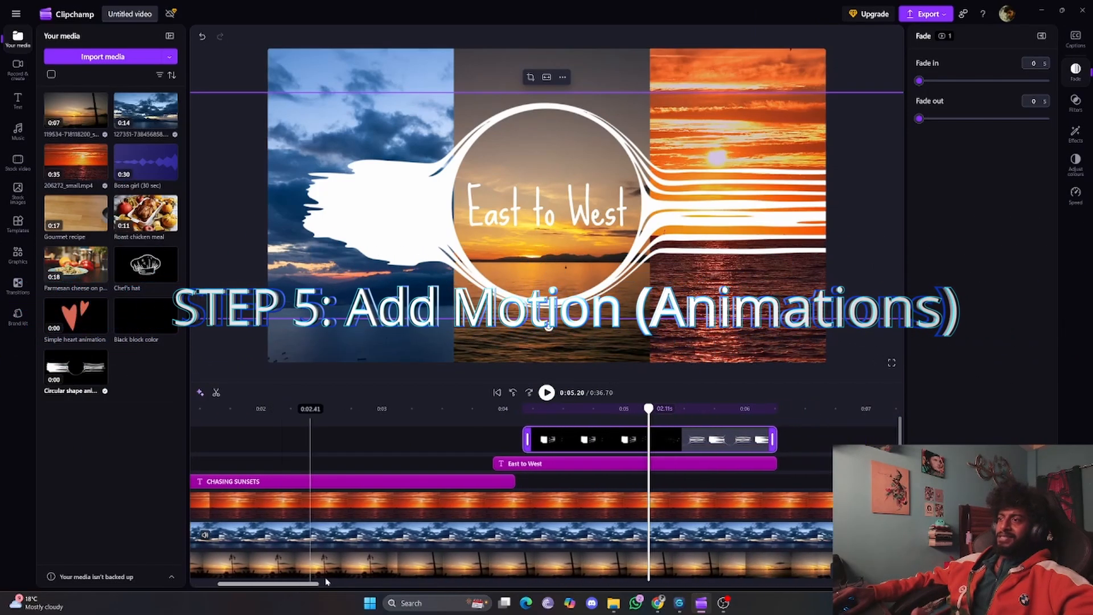
click(522, 410)
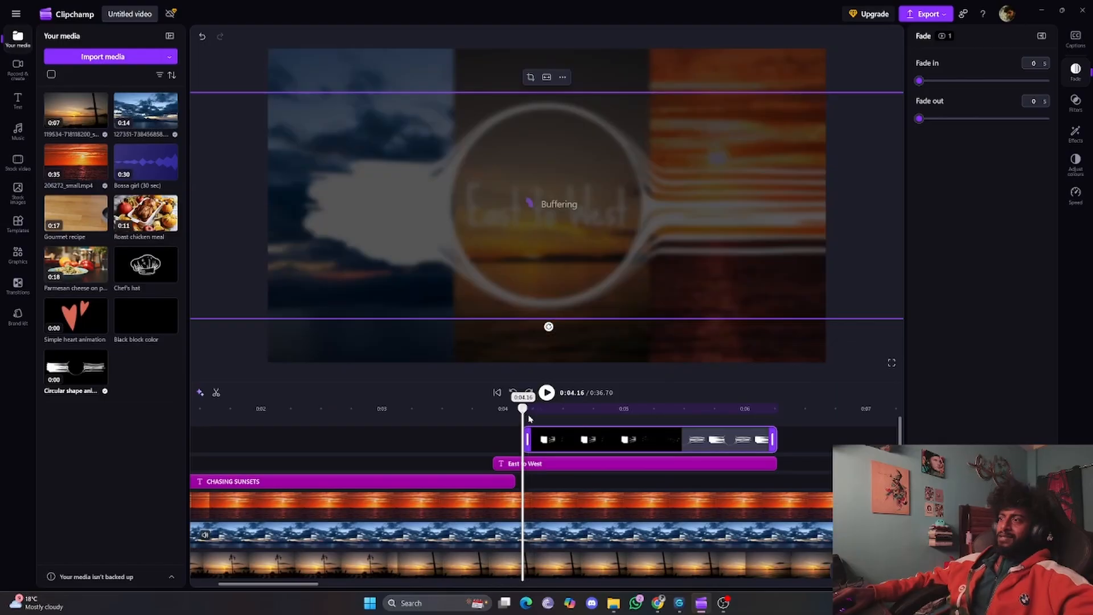
key(space)
key(space)
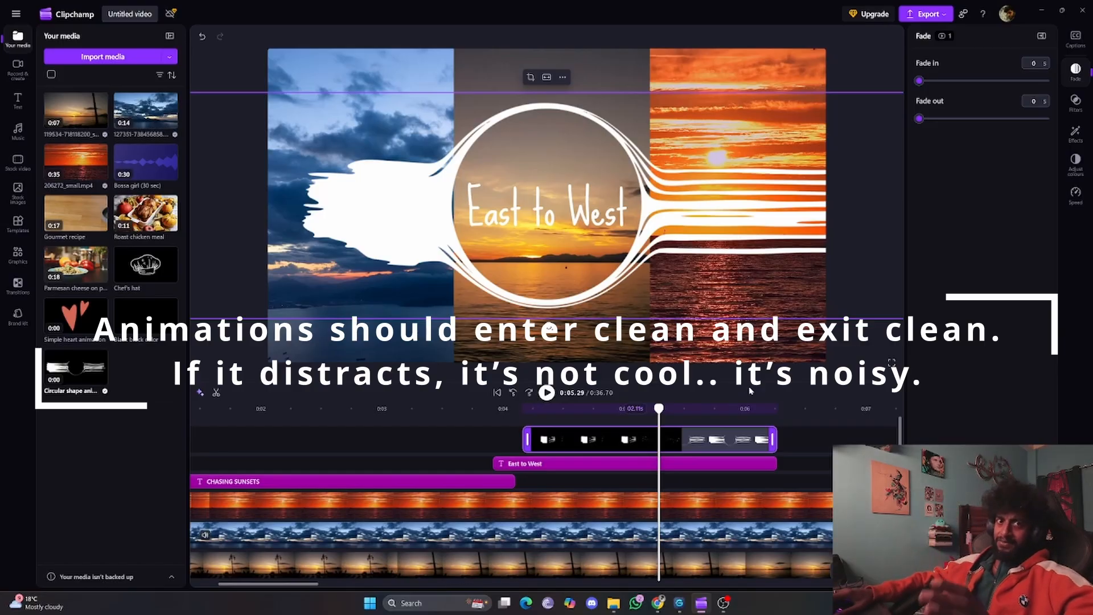
Set the circular shape animation's blend mode to Overlay and play it back from about 4.8 s
click(1073, 172)
click(1027, 260)
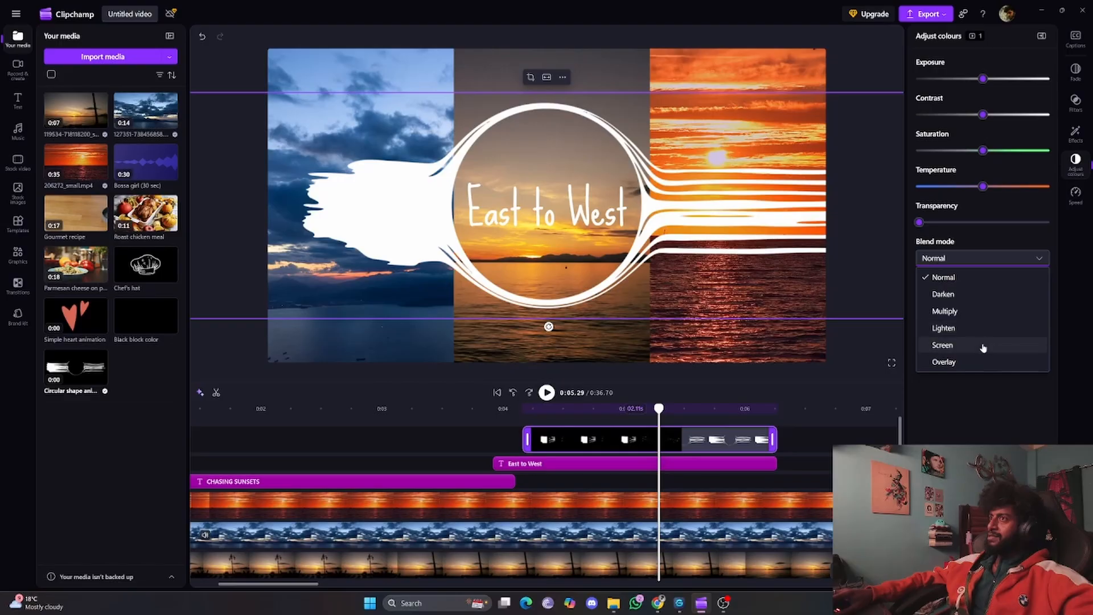
click(976, 365)
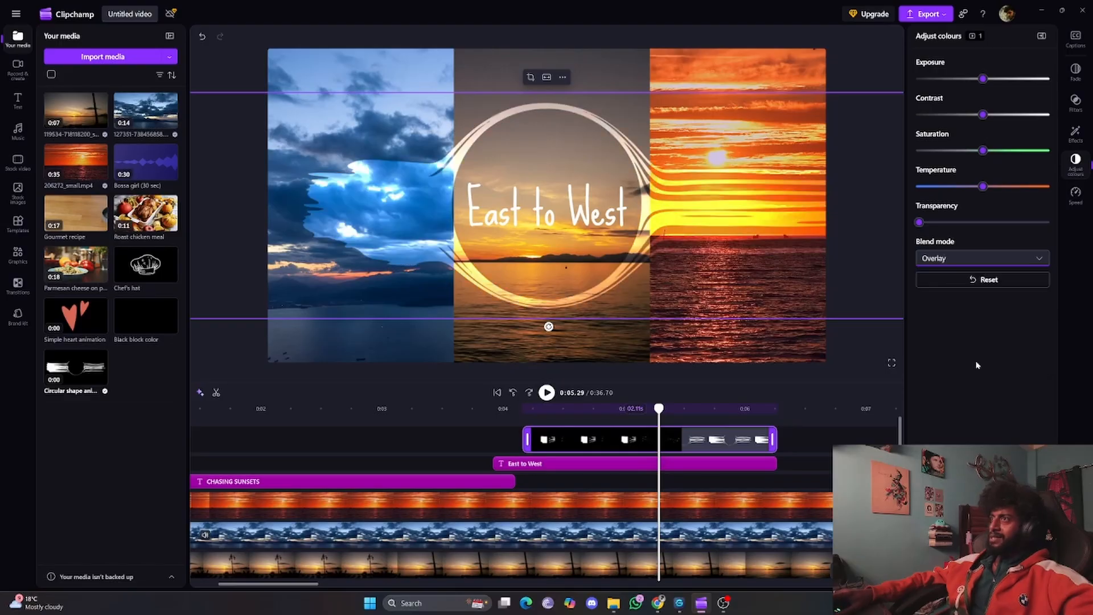
drag(658, 408, 596, 423)
key(space)
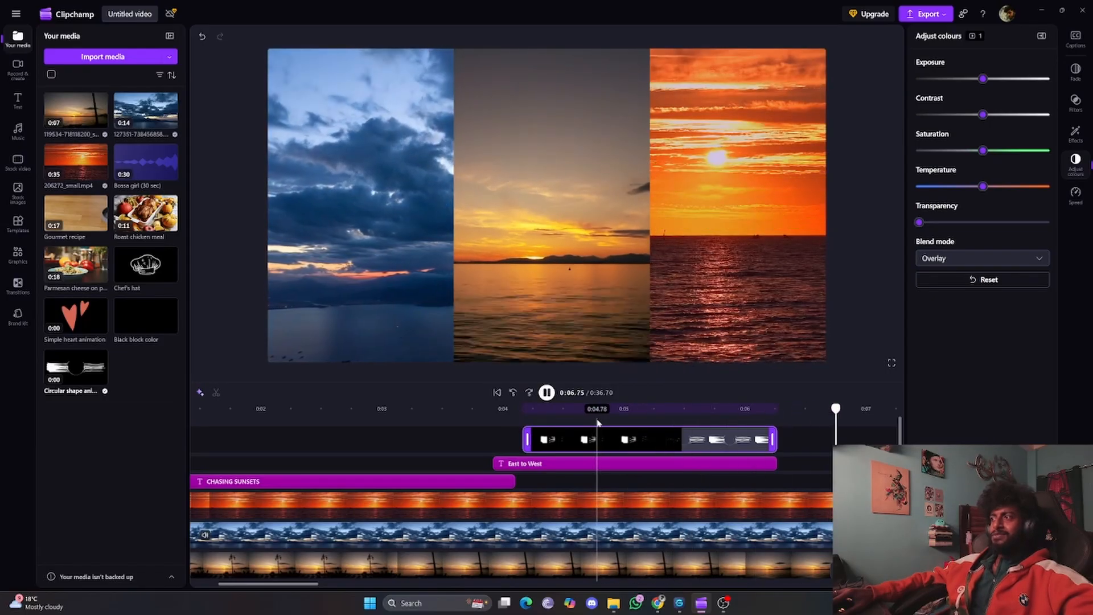
key(space)
key(space)
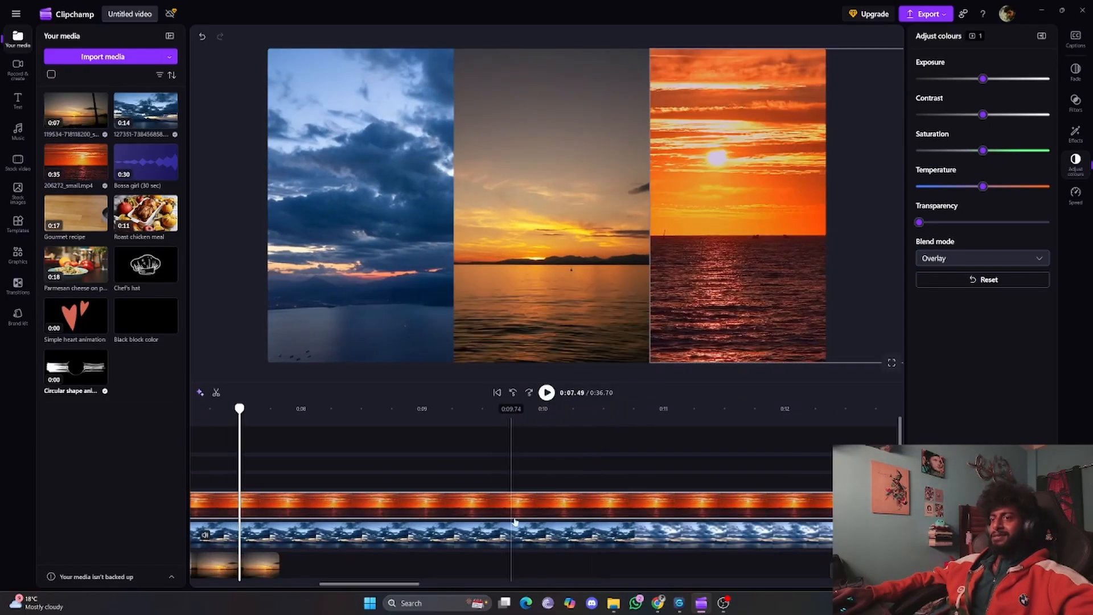
Extend the end of the "East to West" title clip to a duration of 2.85 s and place the playhead at 7.00 s
drag(392, 585, 346, 590)
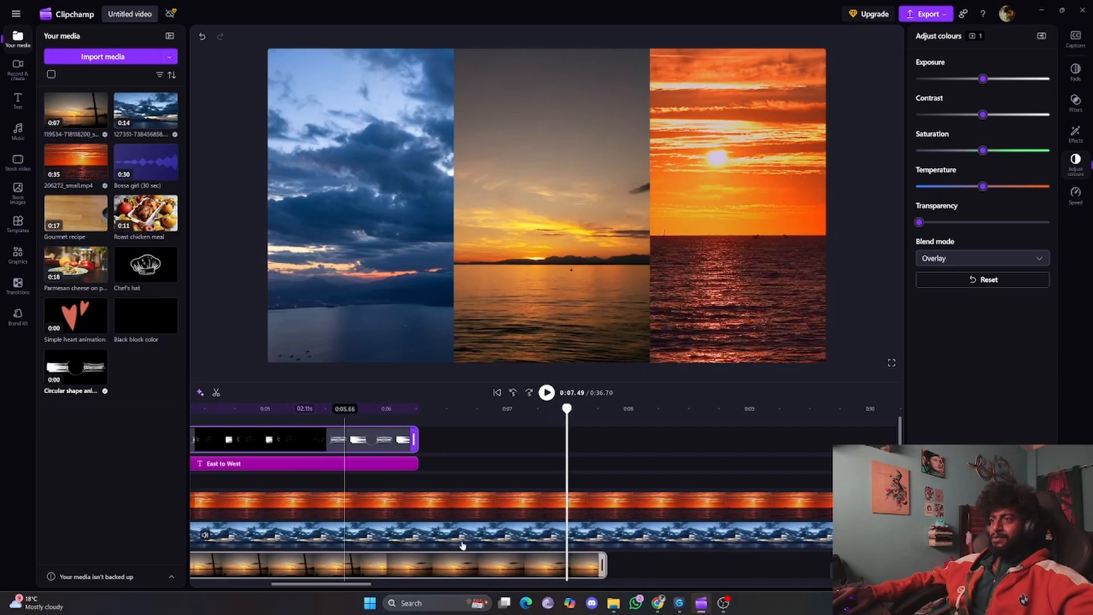
click(599, 409)
drag(601, 418, 493, 426)
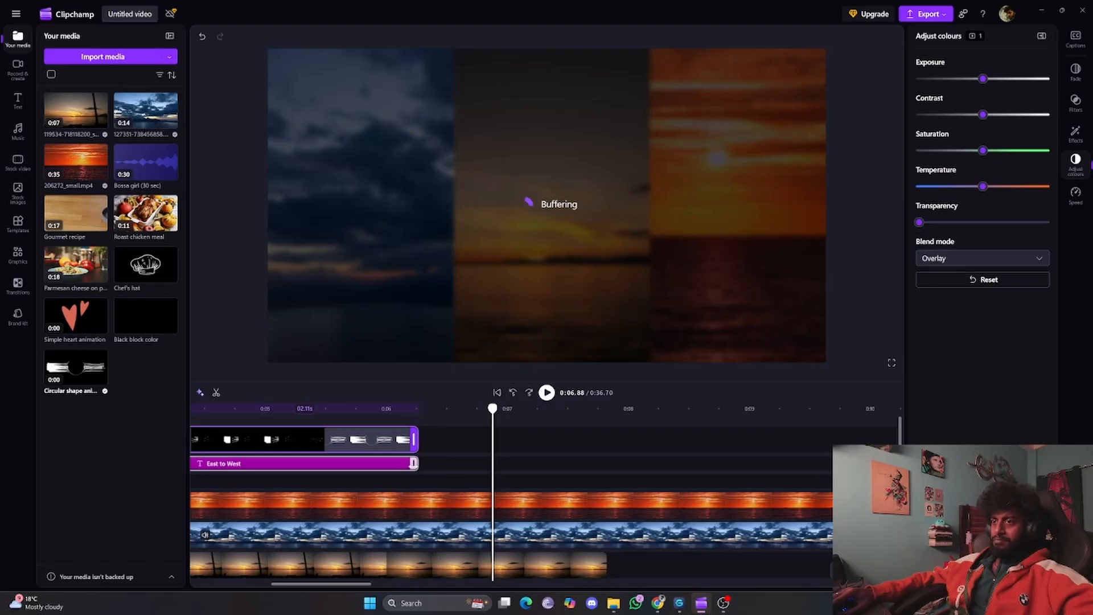
drag(414, 463, 447, 466)
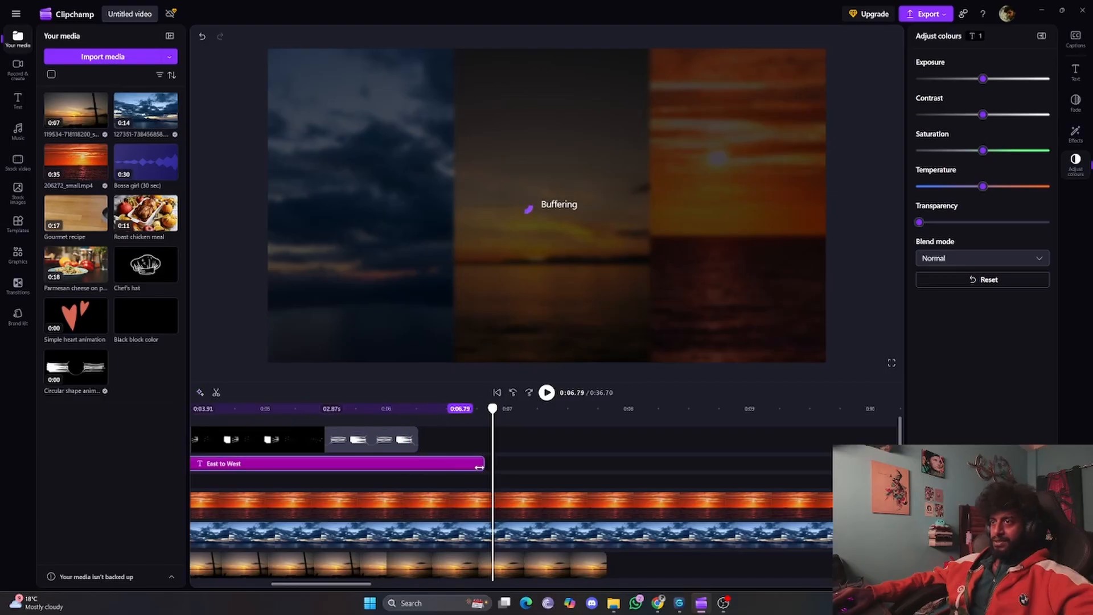
scroll(470, 542, left, 5)
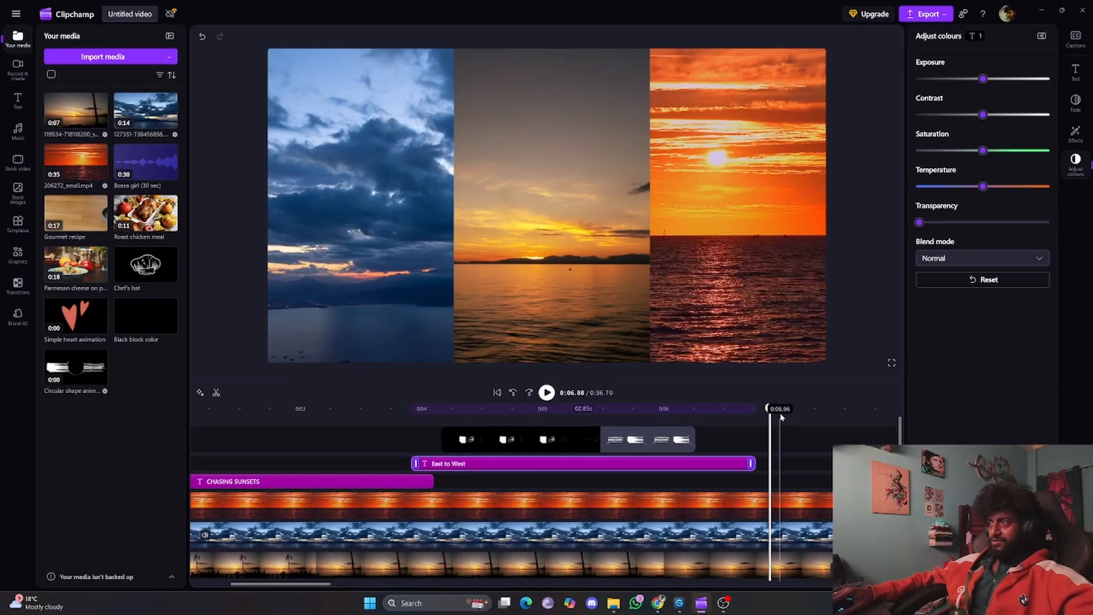
drag(771, 408, 785, 410)
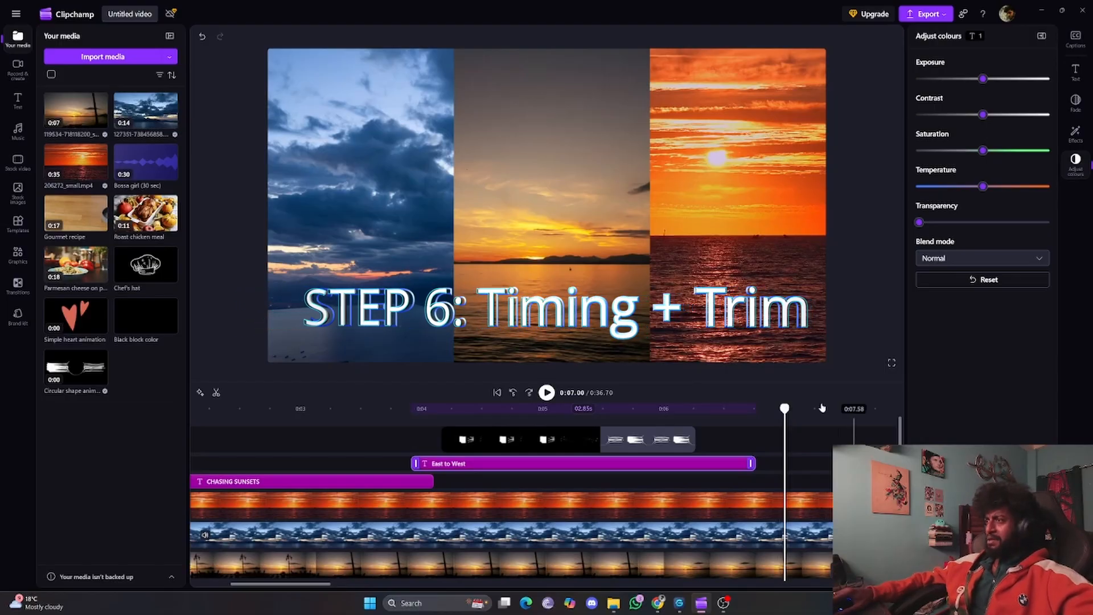
Split the three sunset video clips at 7.01 s and delete everything after the cut
click(787, 408)
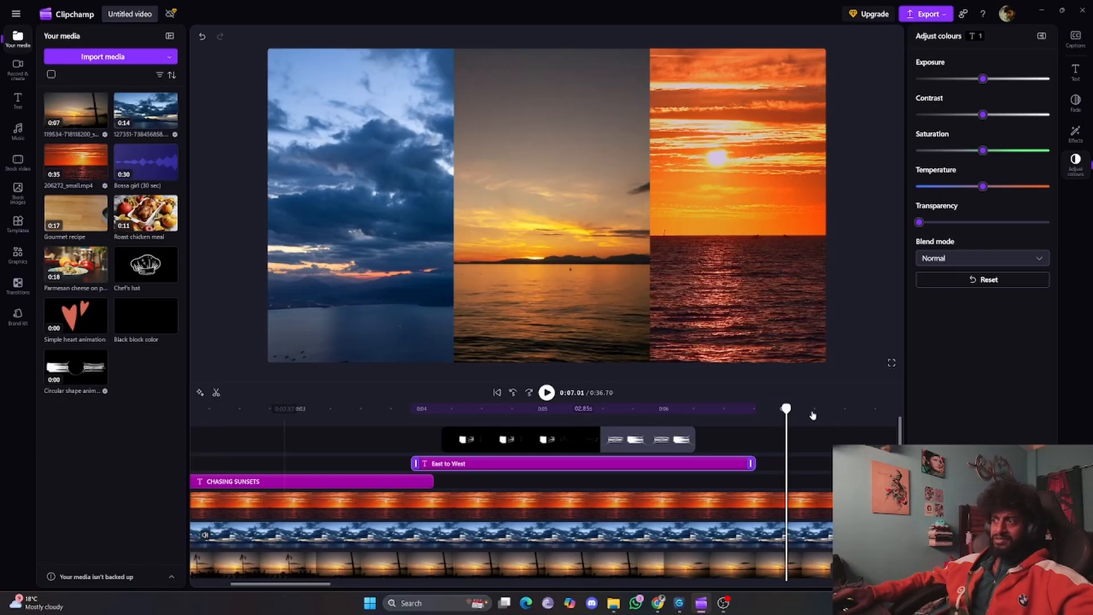
click(804, 502)
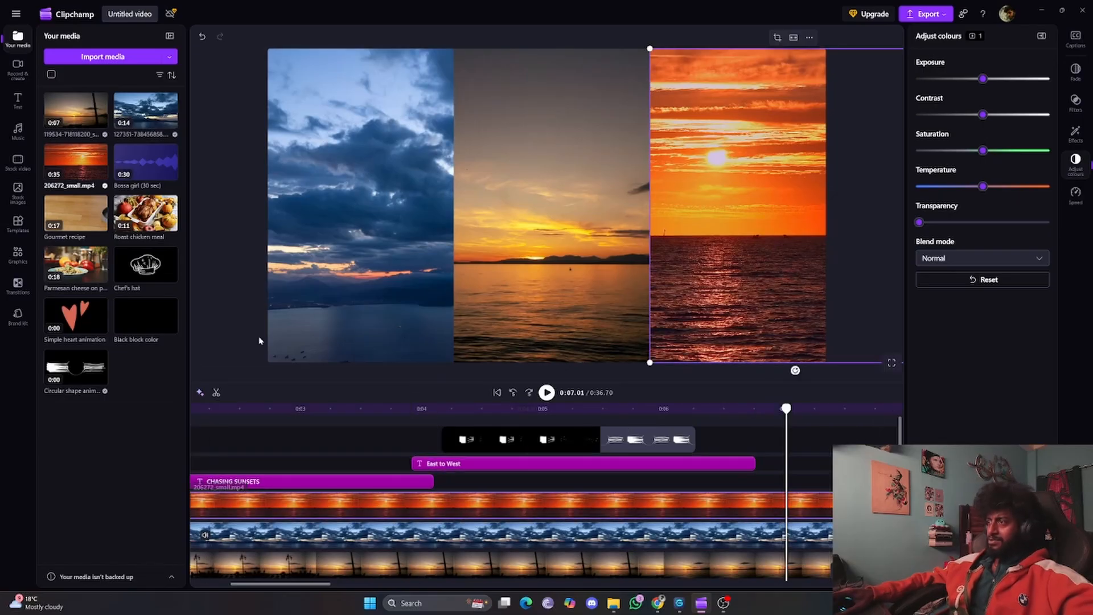
click(219, 393)
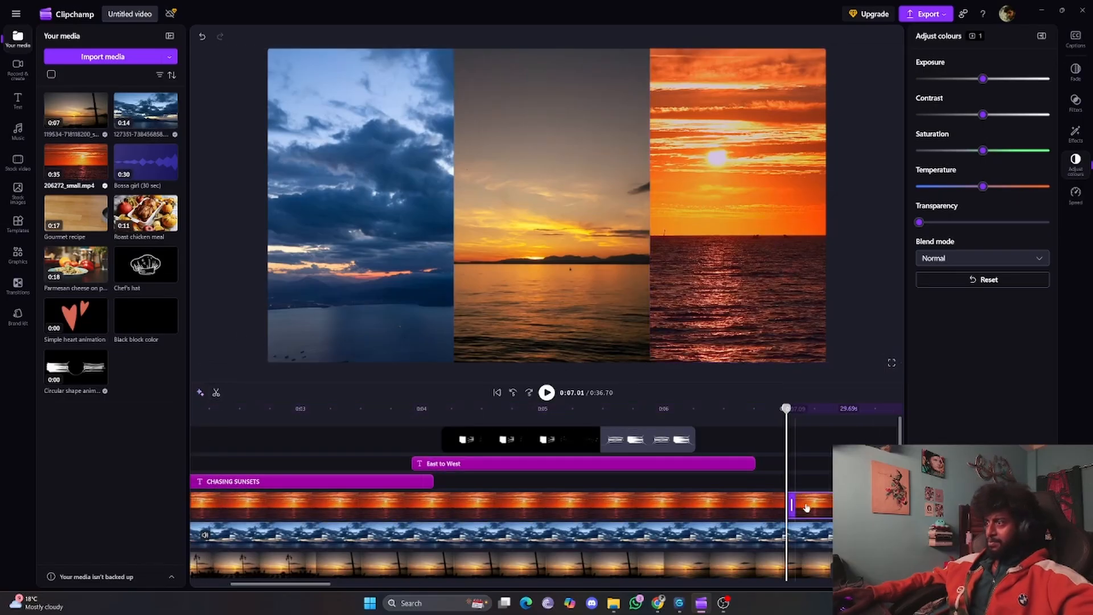
click(803, 540)
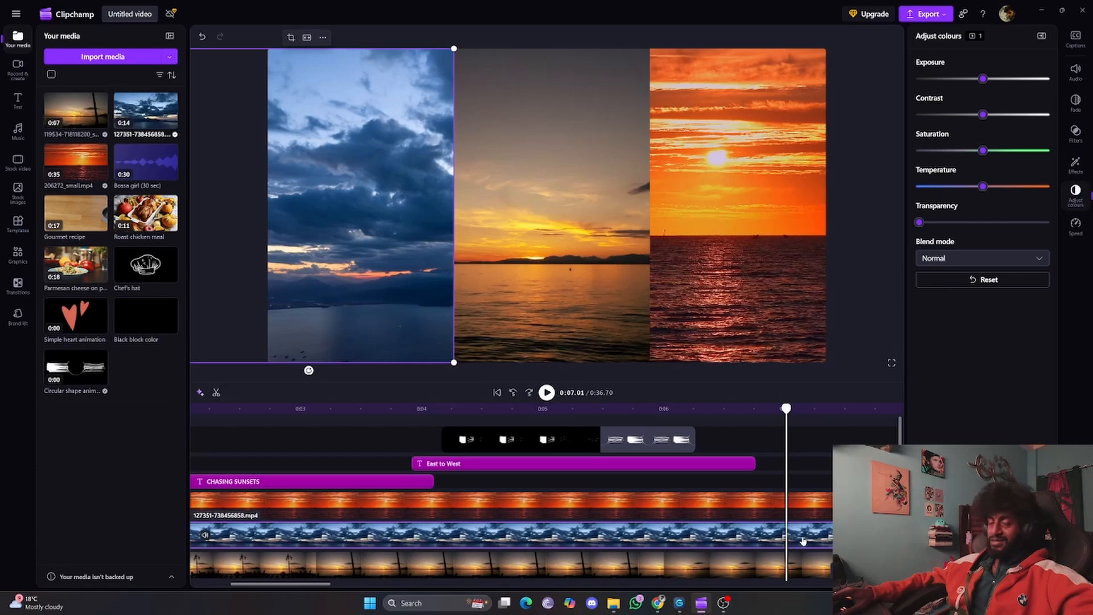
click(802, 565)
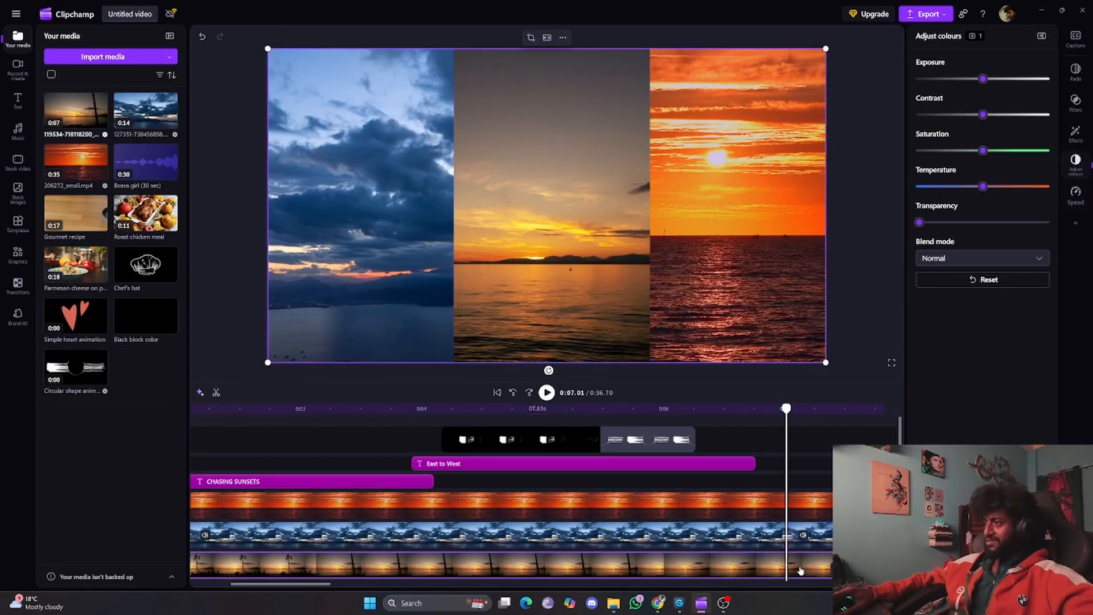
key(s)
drag(813, 467, 810, 576)
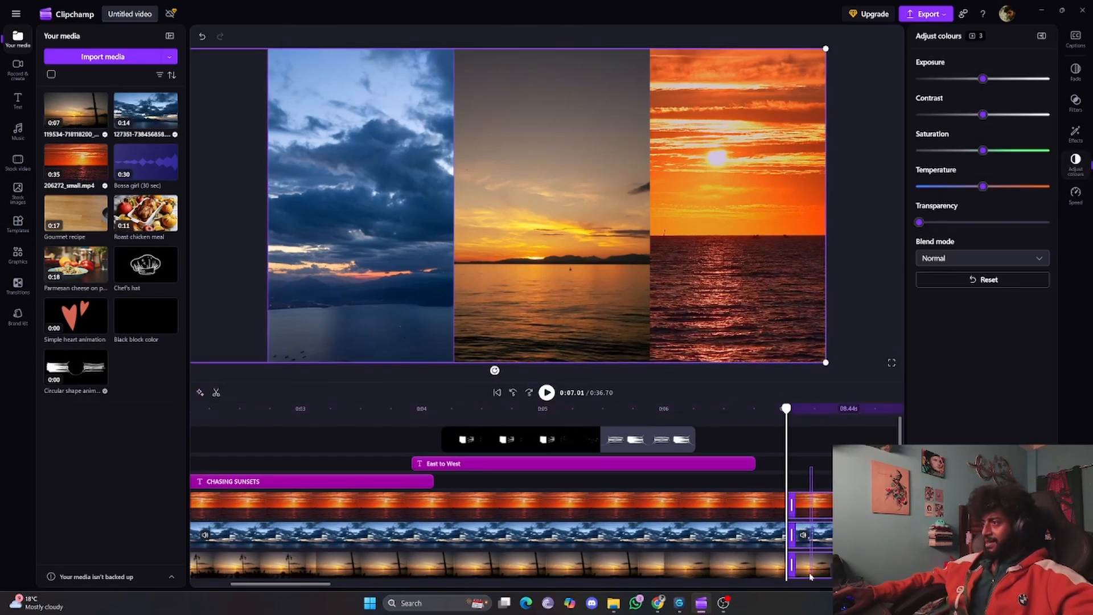
key(Delete)
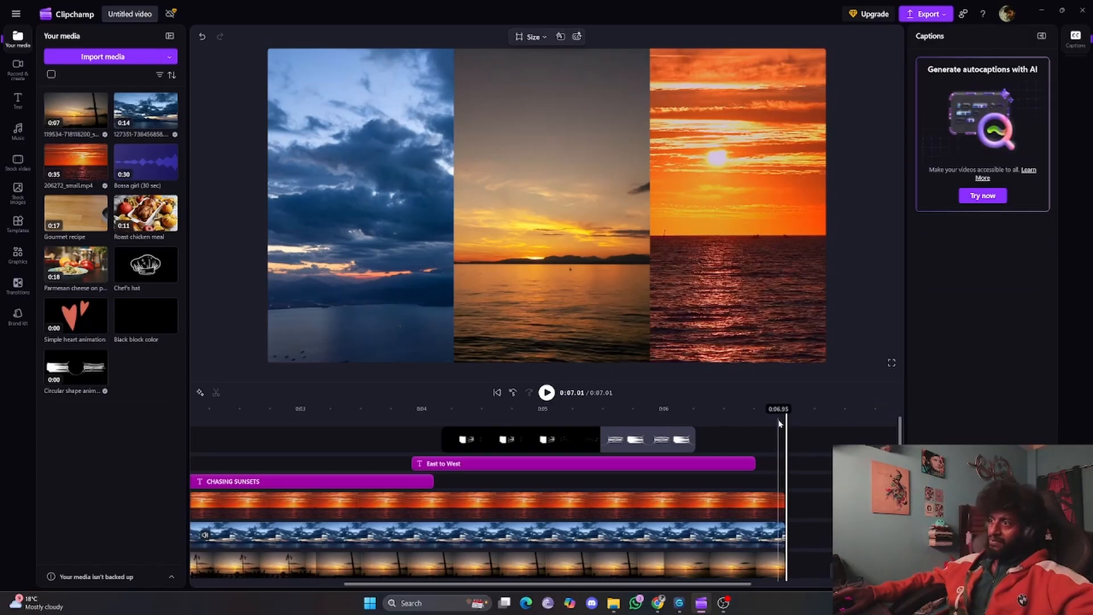
Review the shortened intro, checking the frame around 4.21 s, and return the playhead to the start
key(space)
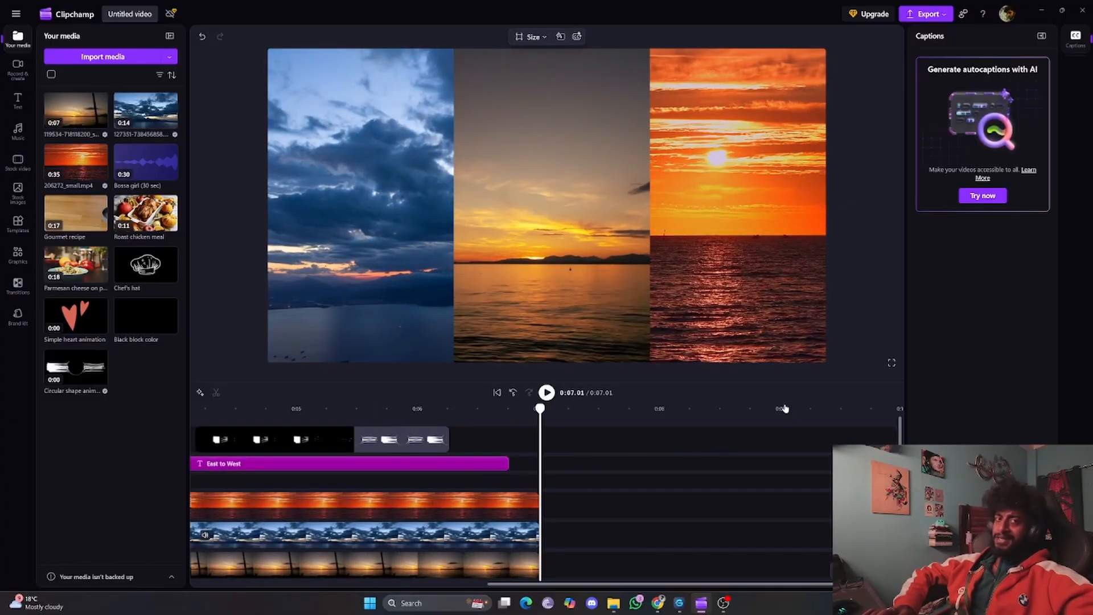
key(Home)
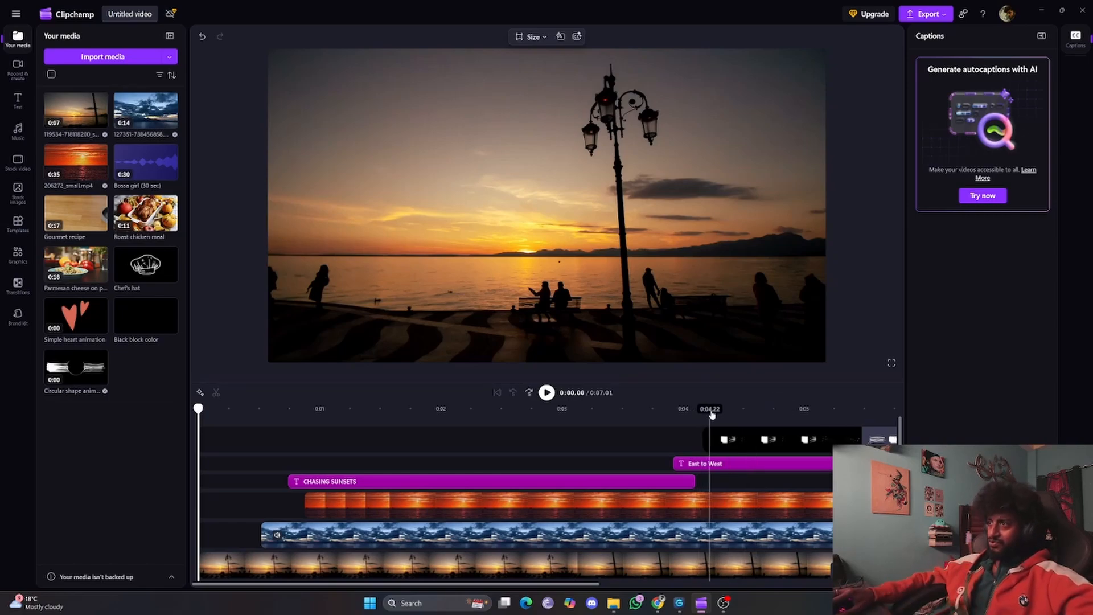
click(710, 410)
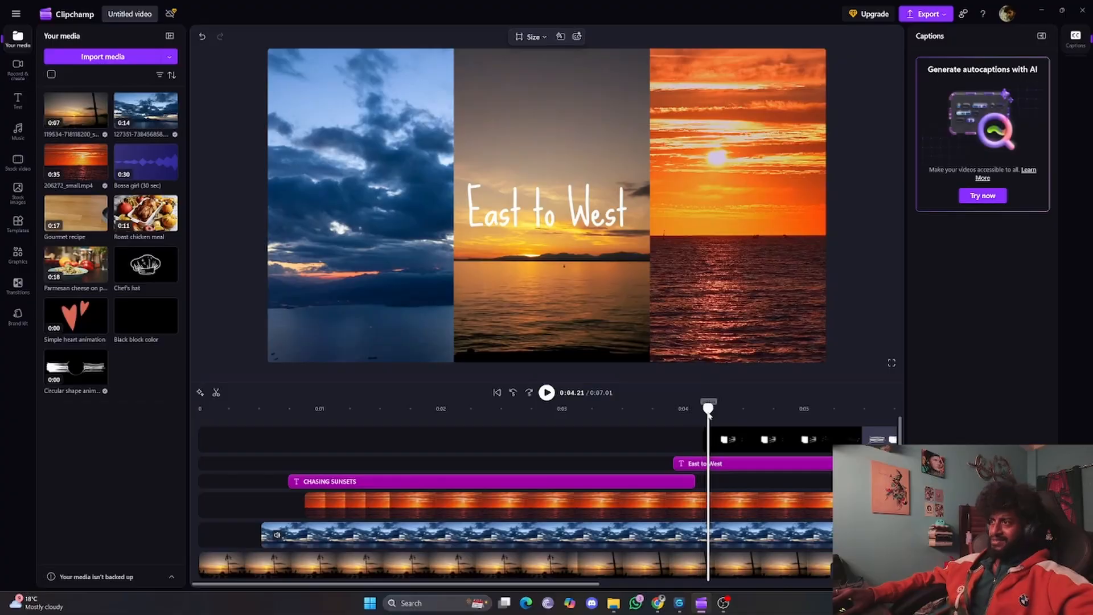
drag(707, 415, 174, 405)
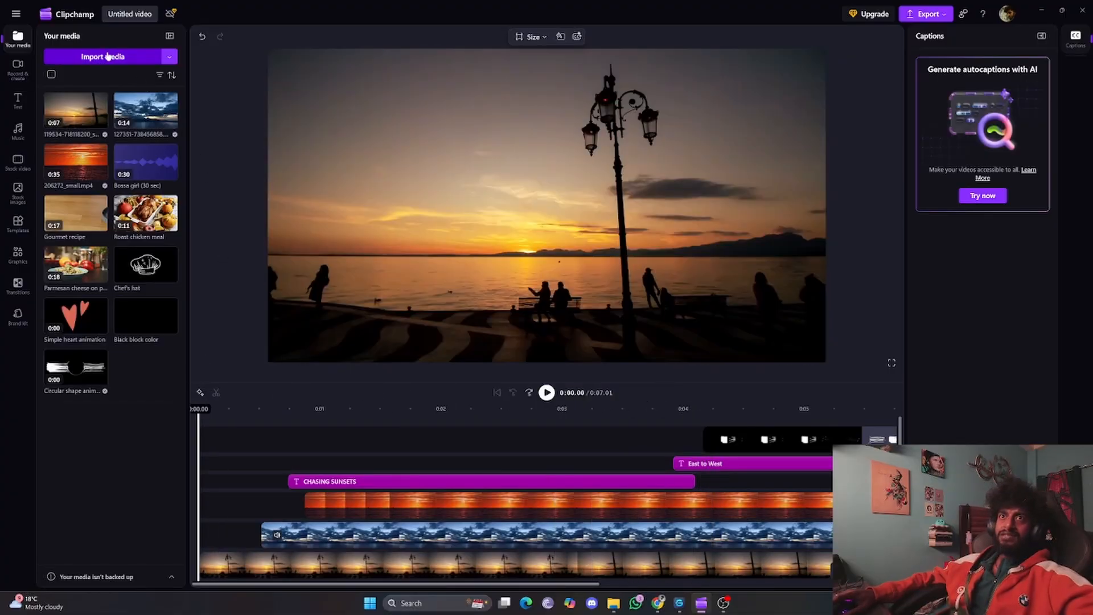
Import the audio file "La aaa u oooo" from the "Music Download in 2025" folder in Downloads
click(108, 56)
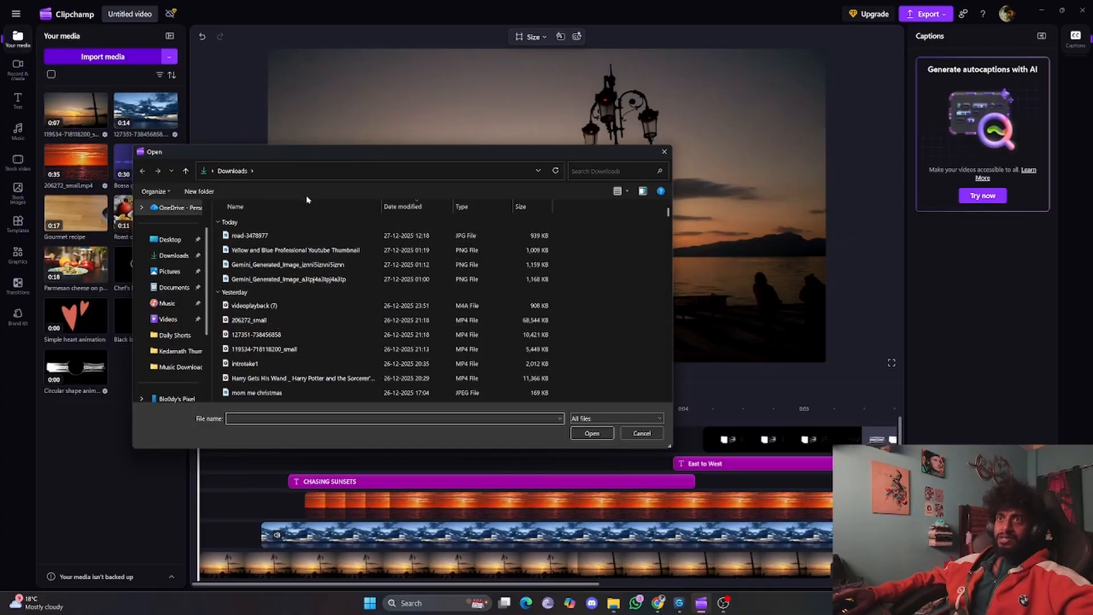
click(256, 392)
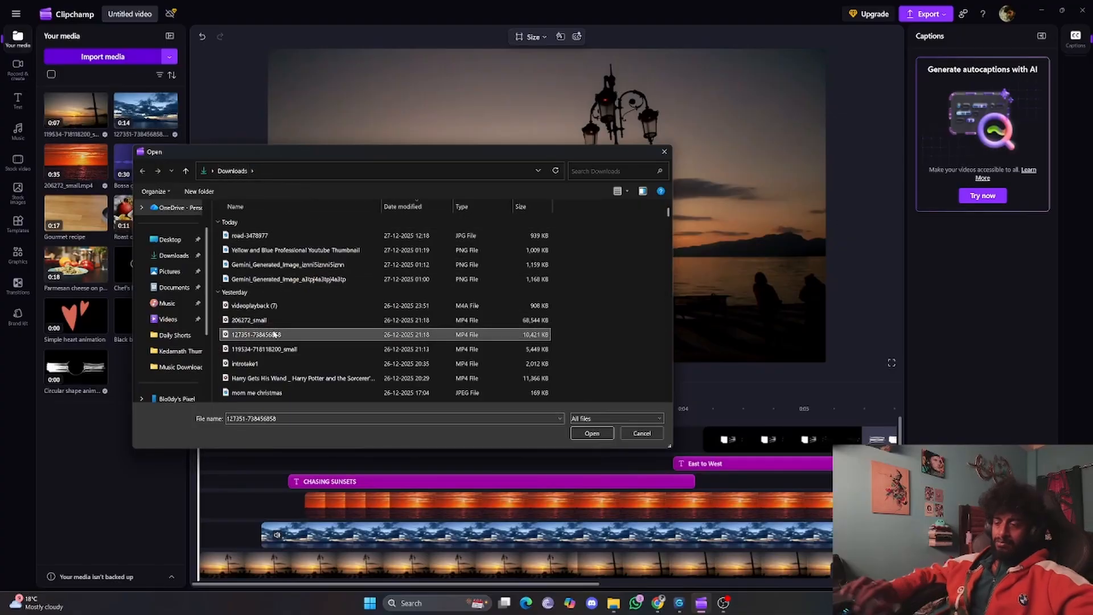
scroll(274, 335, down, 8)
key(Return)
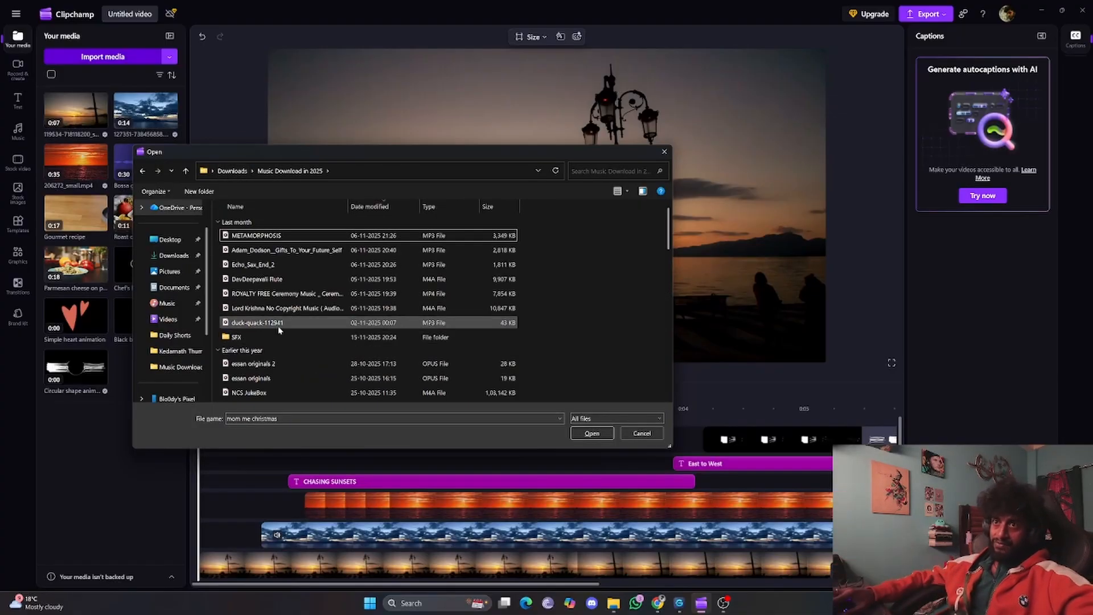
click(288, 324)
scroll(287, 324, down, 10)
click(287, 324)
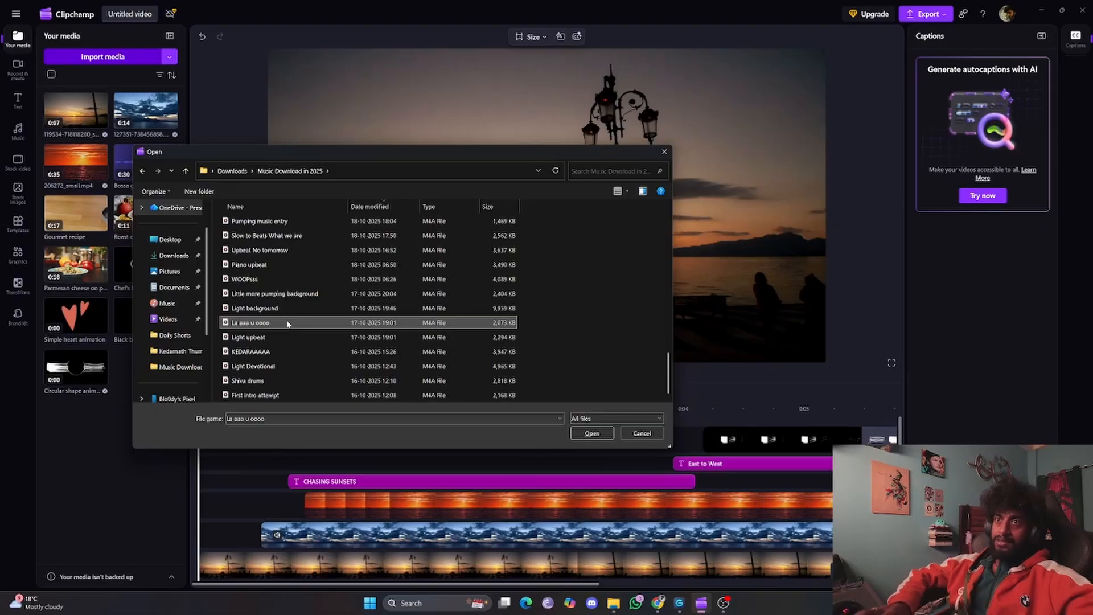
double_click(288, 323)
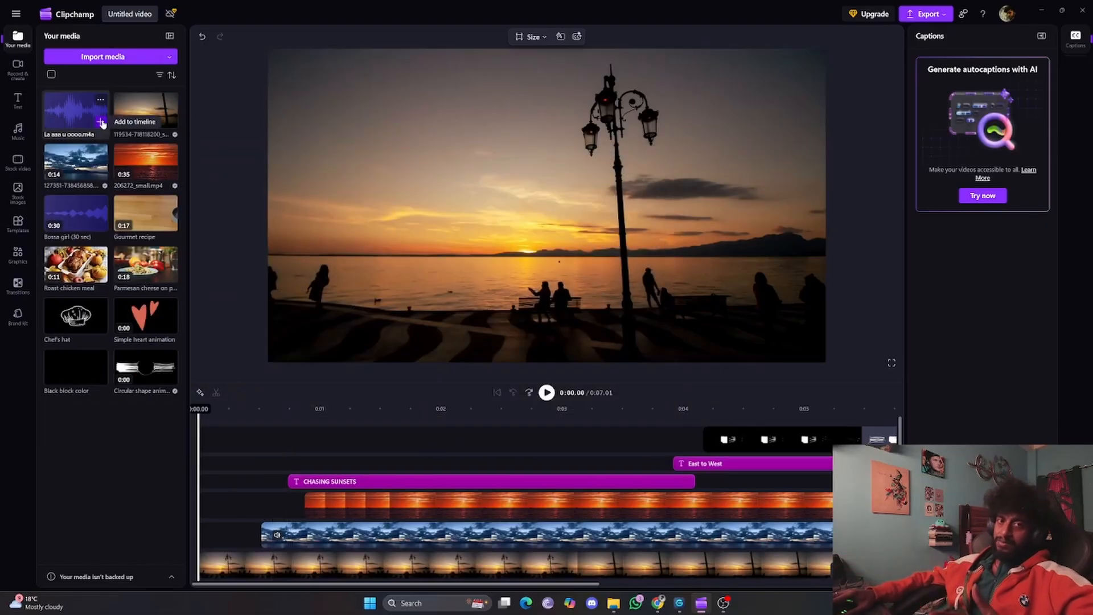
Place the imported music beneath the video clips without a leading gap and cut off everything after 7.01 s
drag(84, 112, 325, 579)
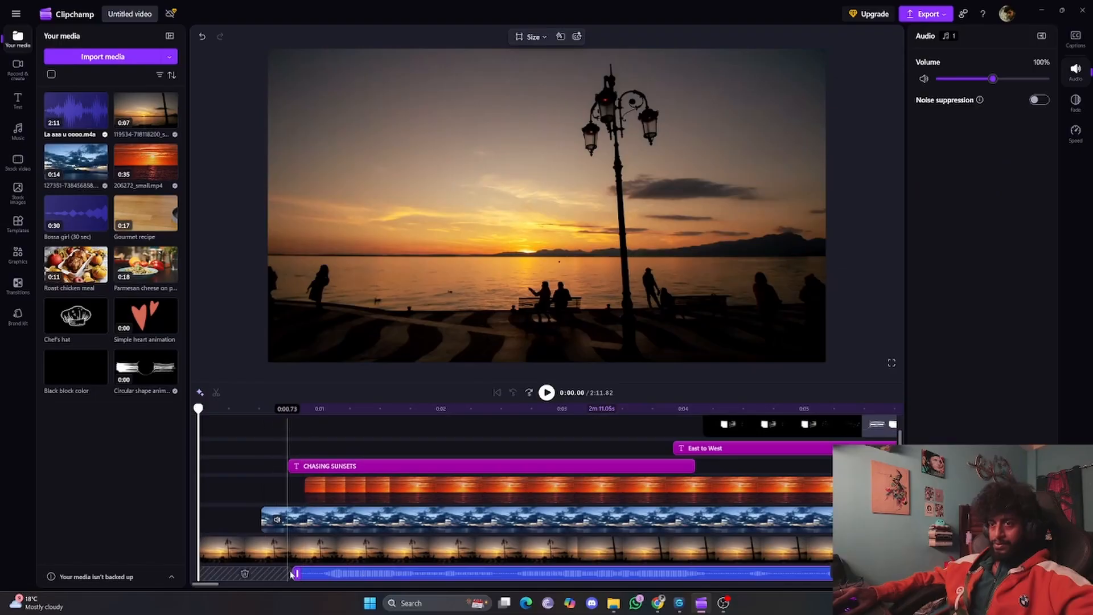
click(245, 574)
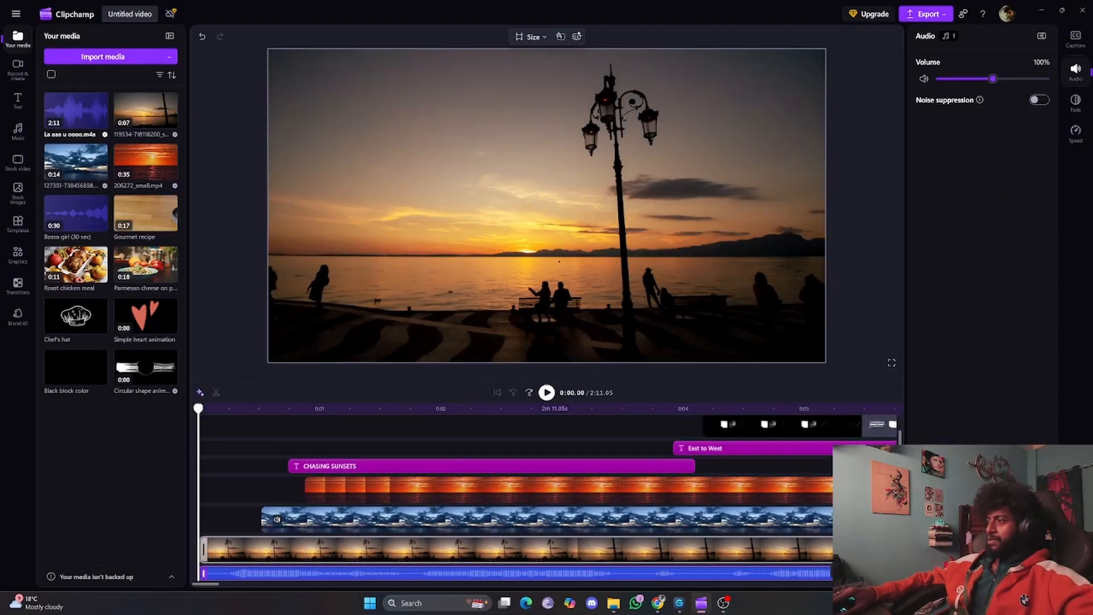
click(847, 571)
click(763, 408)
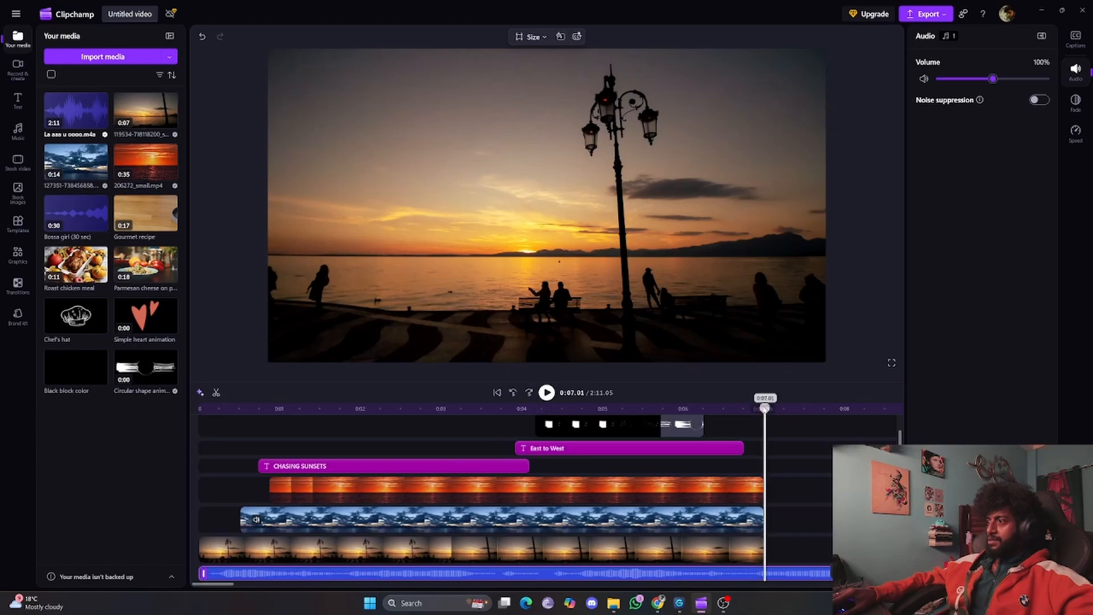
key(s)
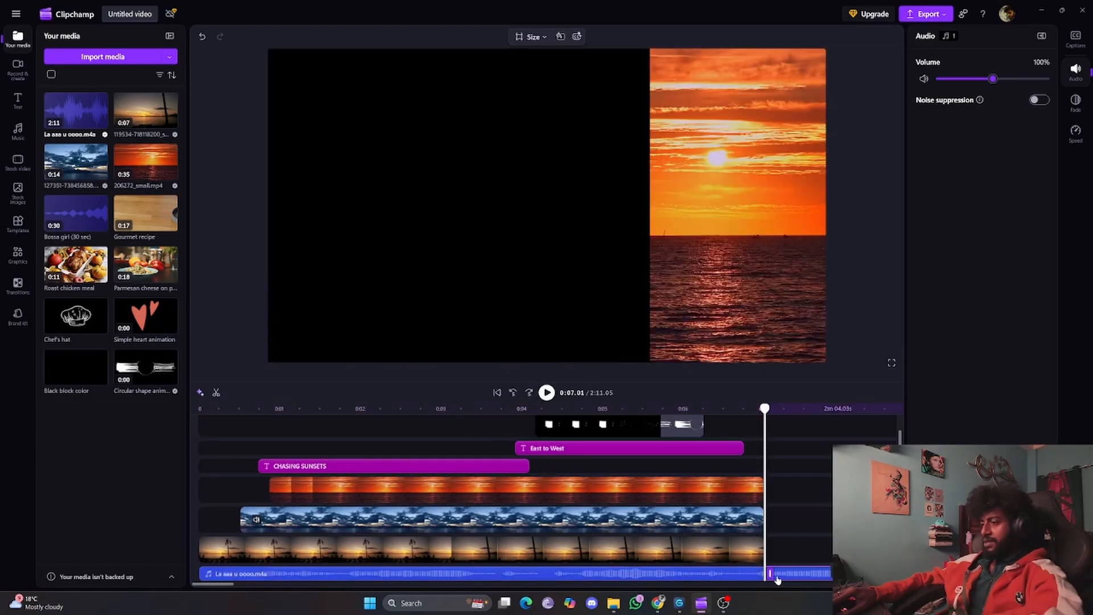
key(Delete)
Play back the intro together with its music track
click(390, 466)
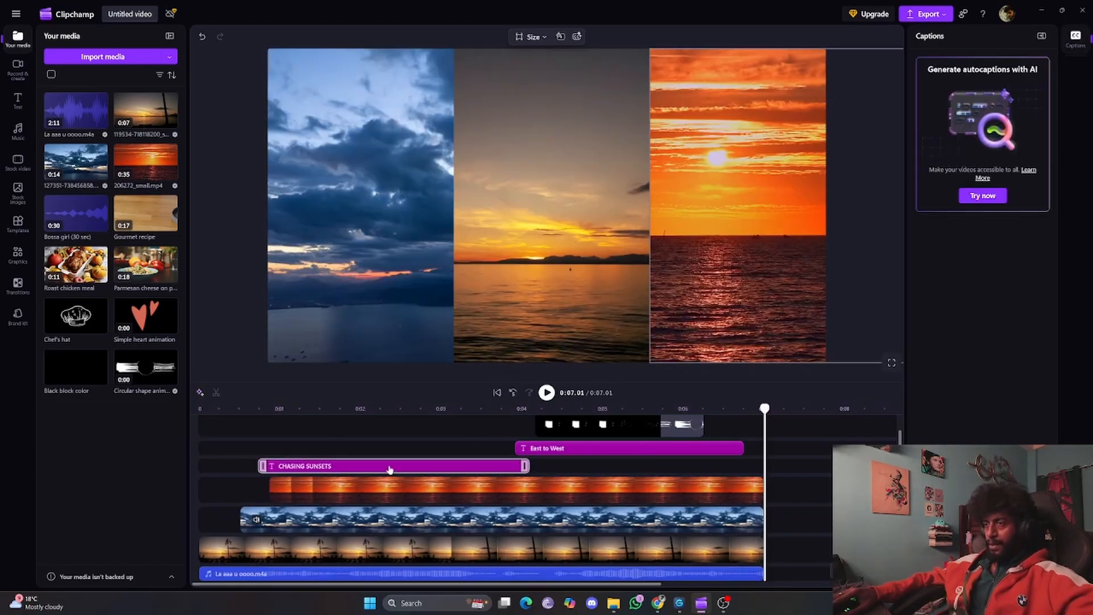
key(space)
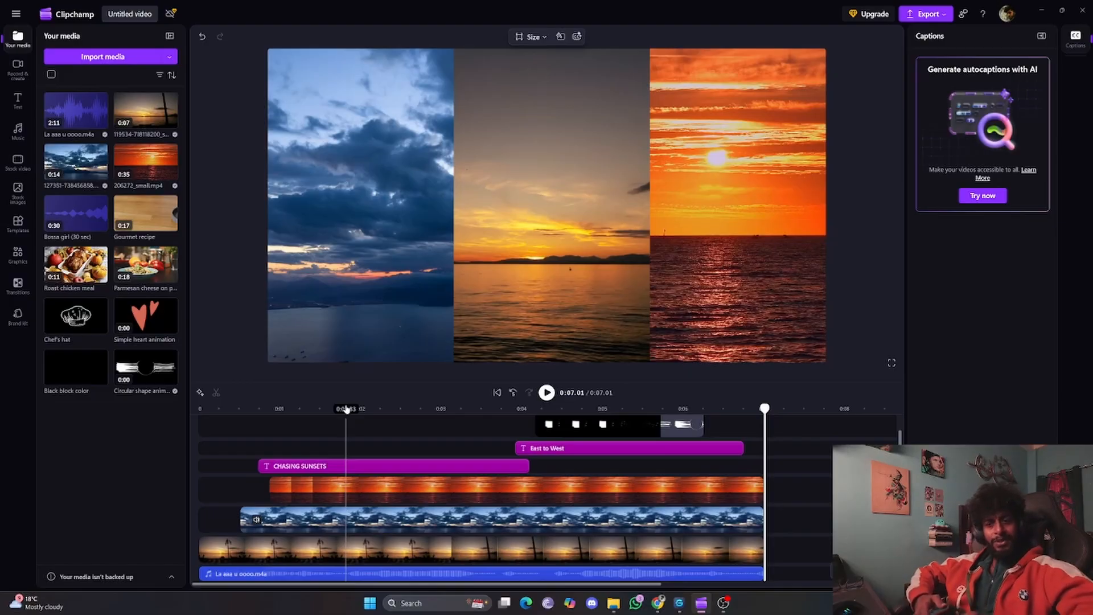
drag(346, 409, 363, 409)
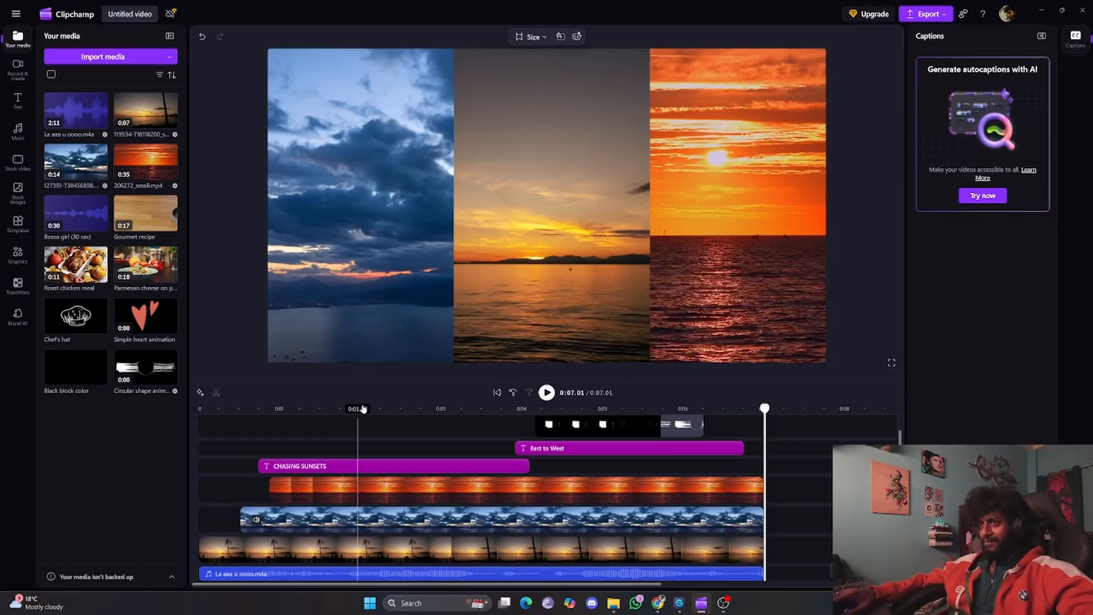
key(alt+Tab)
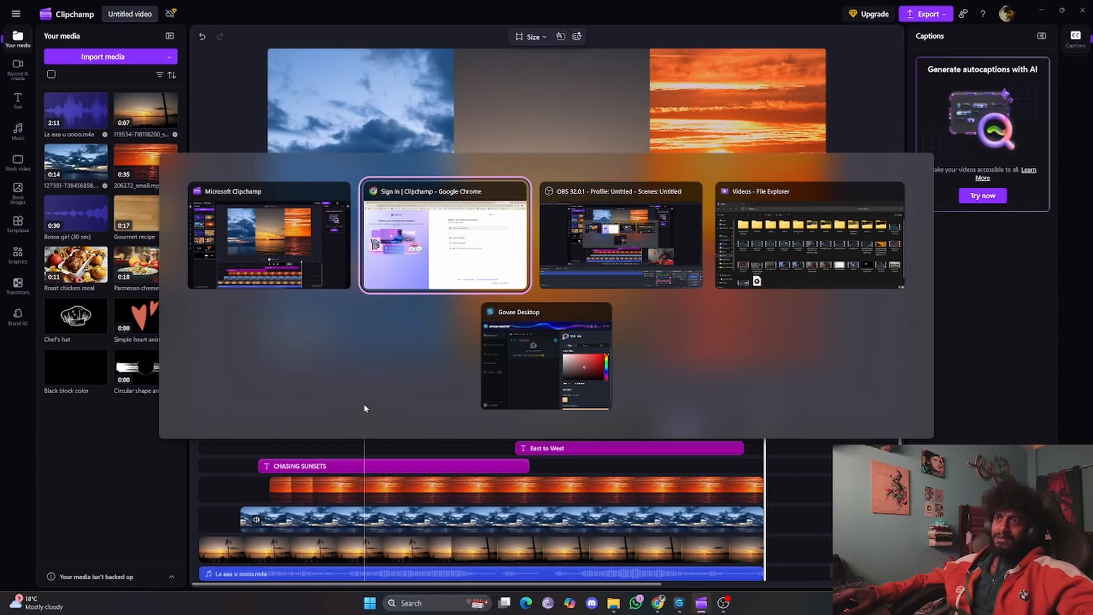
key(alt+shift+Tab)
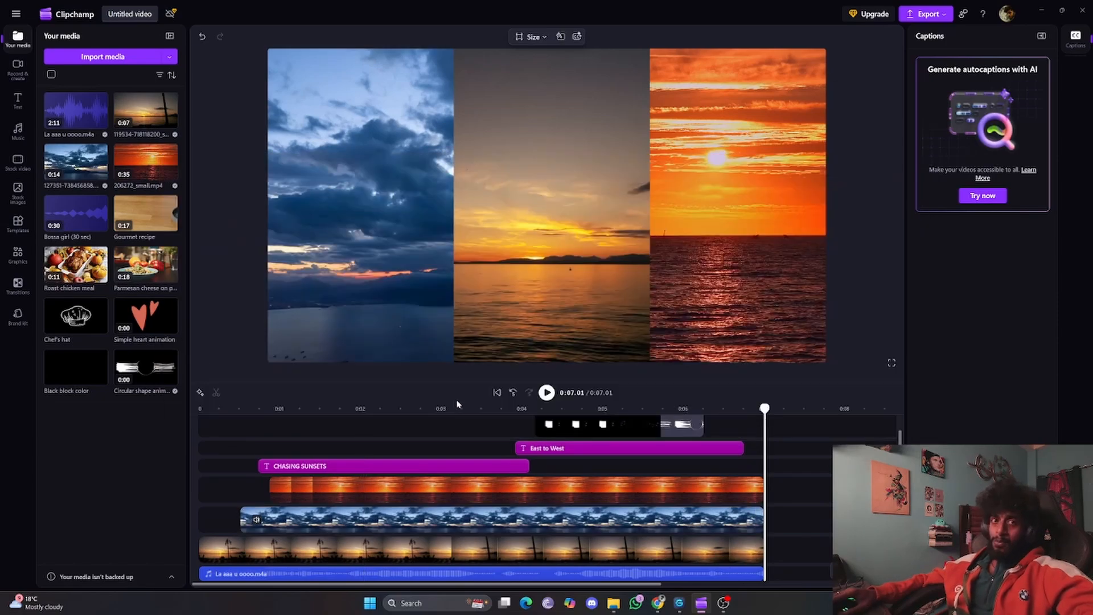
key(alt+Tab)
key(alt+Tab)
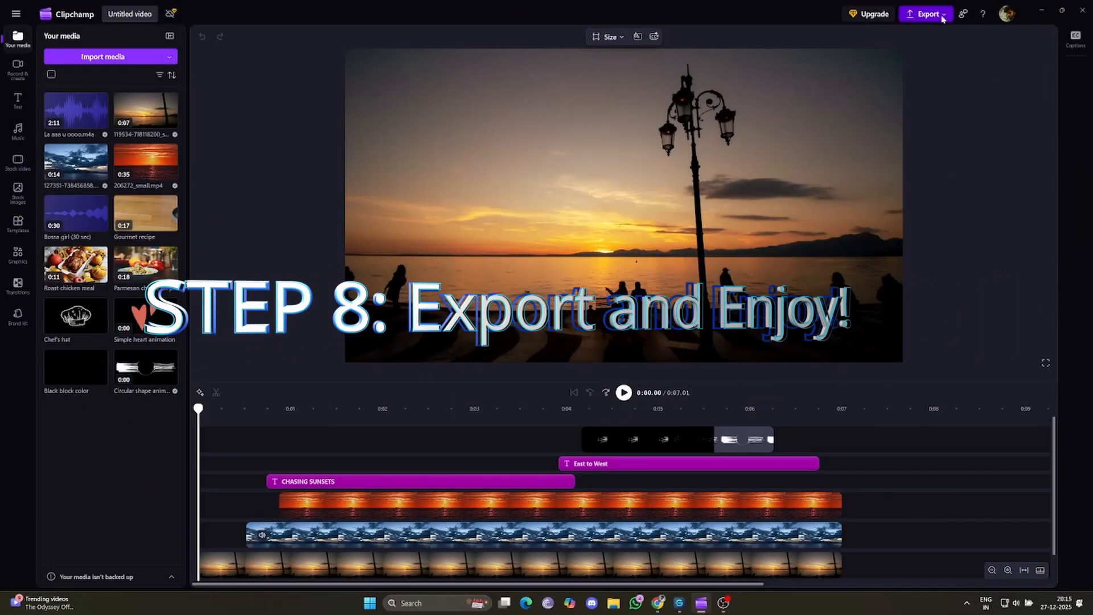
Export the video in 1080p quality and name it "HAHAHA"
click(941, 16)
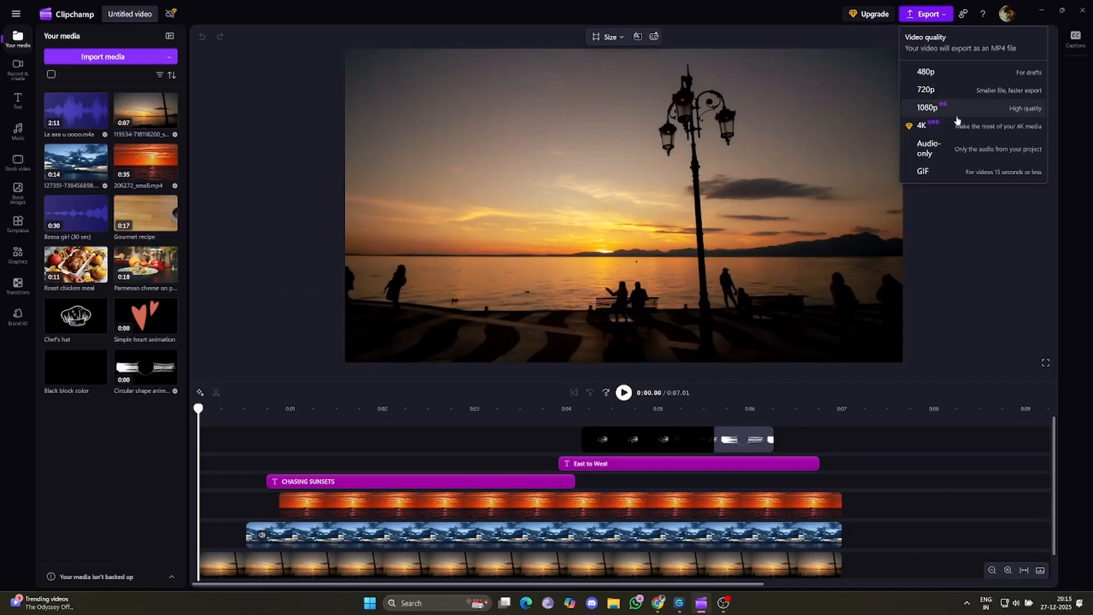
click(954, 114)
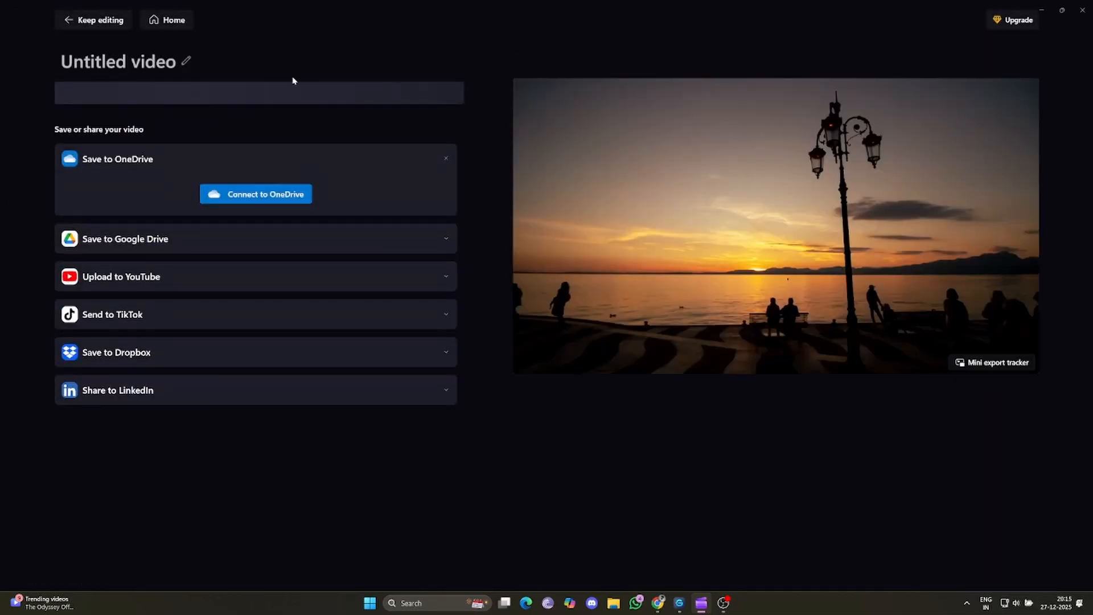
double_click(112, 59)
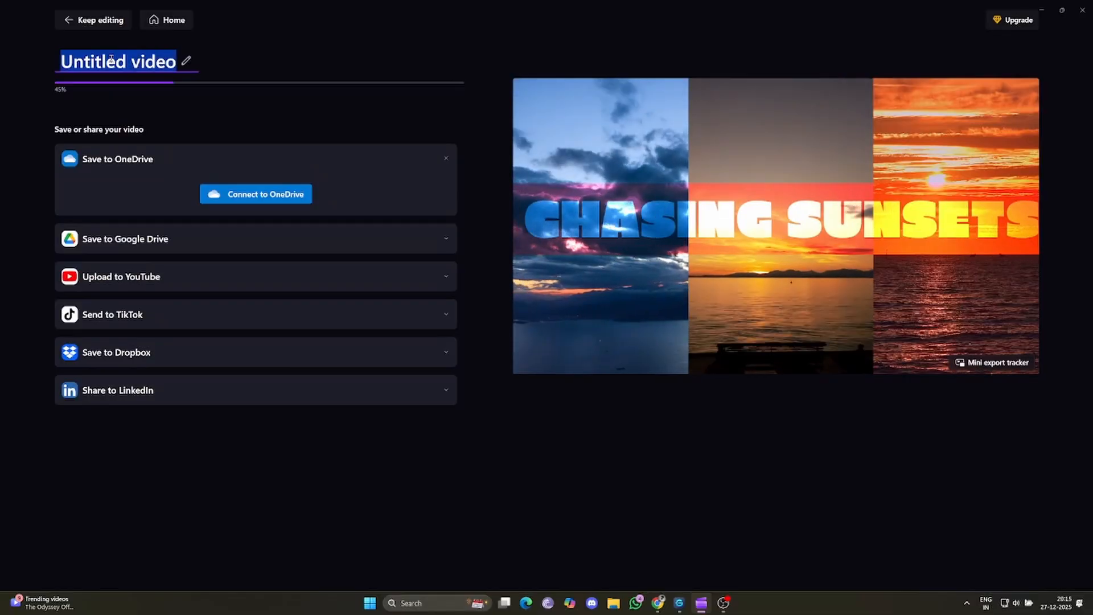
text(HAHAHA)
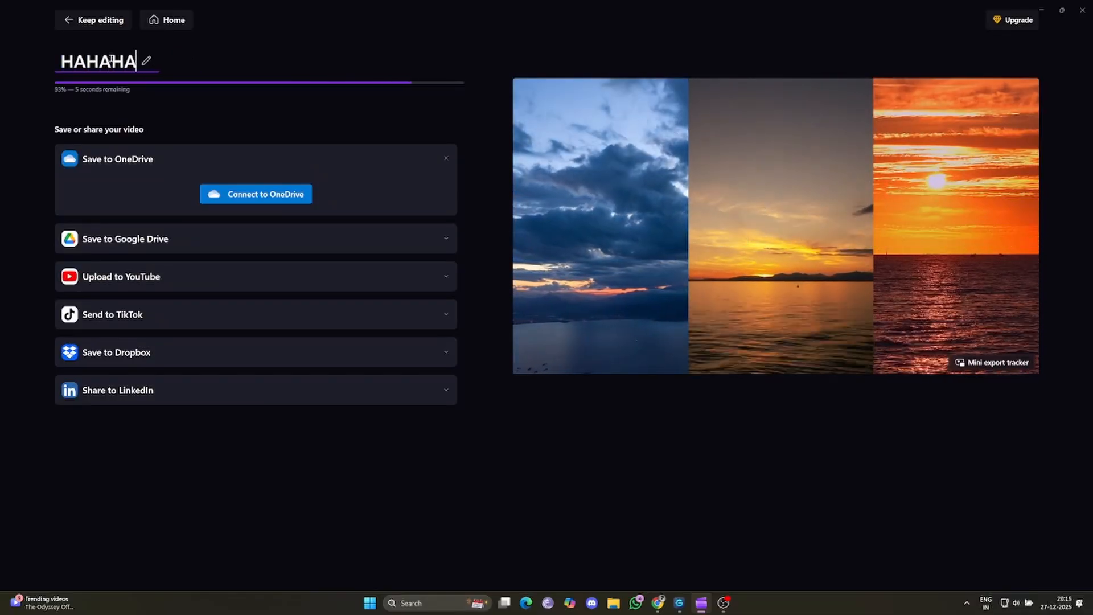